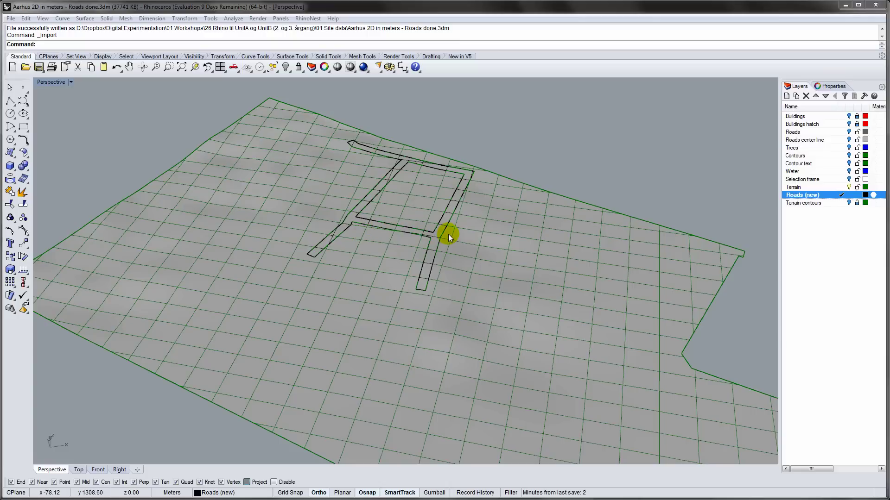
# In SketchUp, select the city buildings to confirm they are groups, then deselect them
pyautogui.click(845, 5)
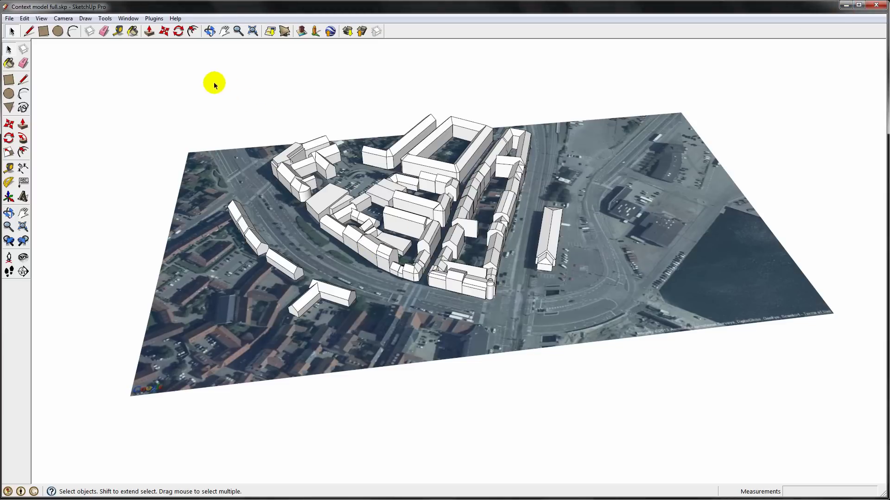
pyautogui.moveTo(214, 86)
pyautogui.mouseDown()
pyautogui.moveTo(507, 318)
pyautogui.moveTo(586, 348)
pyautogui.moveTo(566, 363)
pyautogui.mouseUp()
pyautogui.rightClick(379, 242)
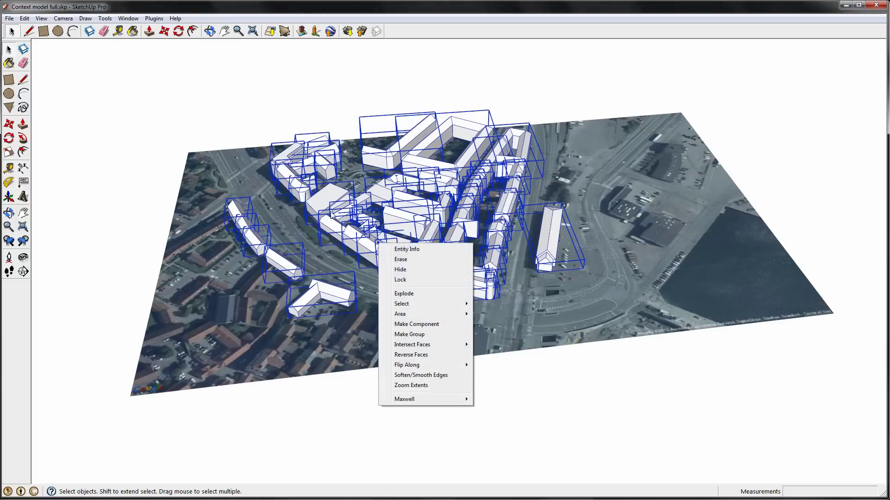
pyautogui.click(303, 87)
pyautogui.click(307, 88)
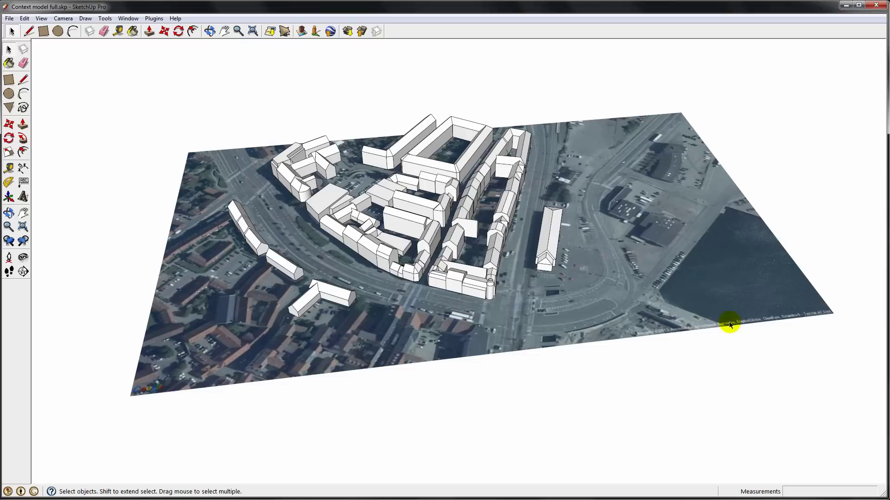
# Draw a 500-unit line along the red axis below the model's lower-left corner
pyautogui.click(24, 80)
pyautogui.click(131, 434)
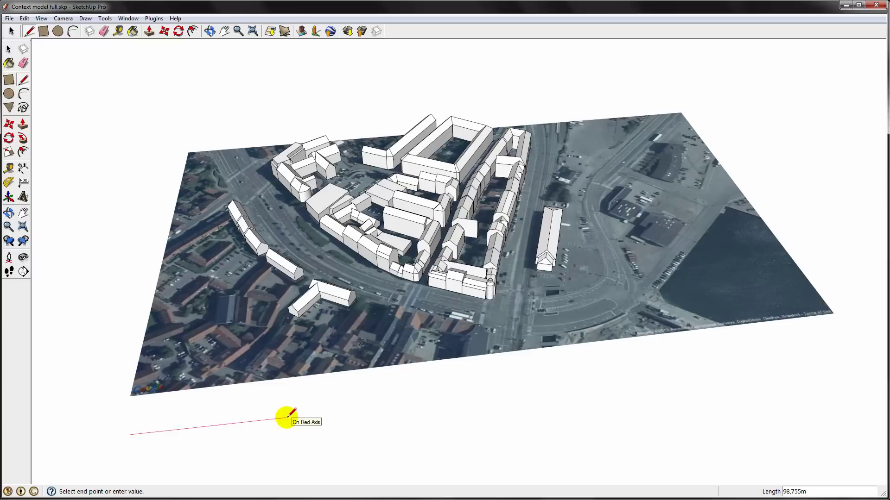
pyautogui.press('Return')
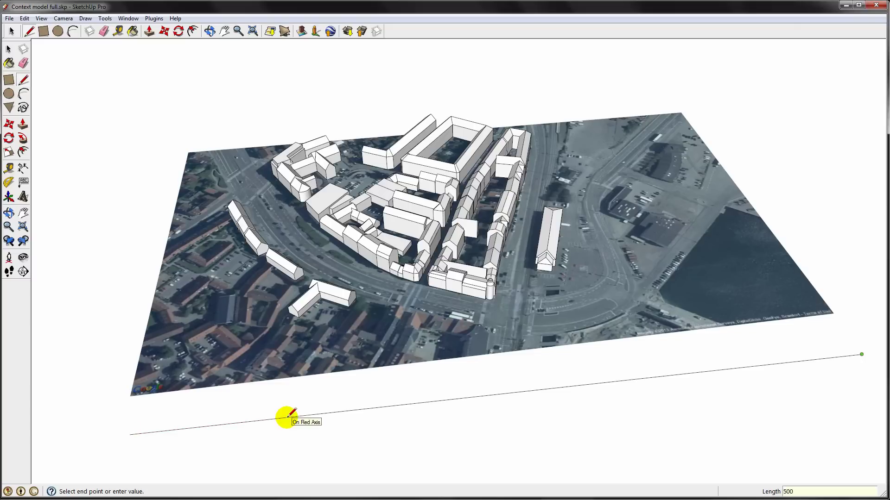
pyautogui.press('Escape')
pyautogui.click(8, 52)
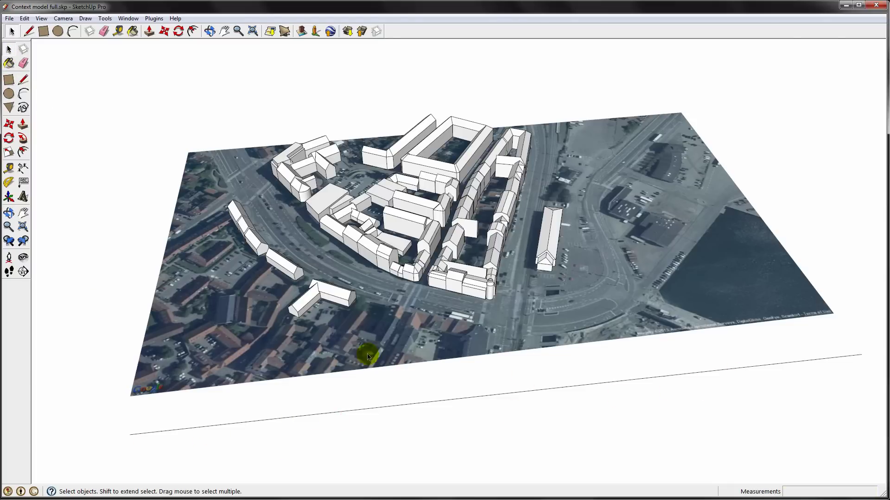
# Save the model over Context model full.skp with Save As
pyautogui.click(10, 18)
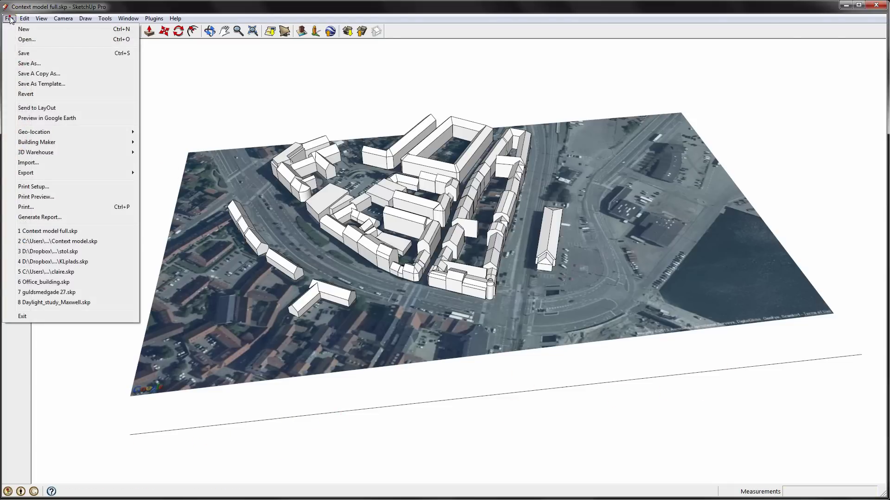
pyautogui.click(31, 65)
pyautogui.click(453, 170)
pyautogui.doubleClick(453, 170)
# Confirm the overwrite, then import Context model full.skp into Rhino with faces as meshes
pyautogui.click(470, 276)
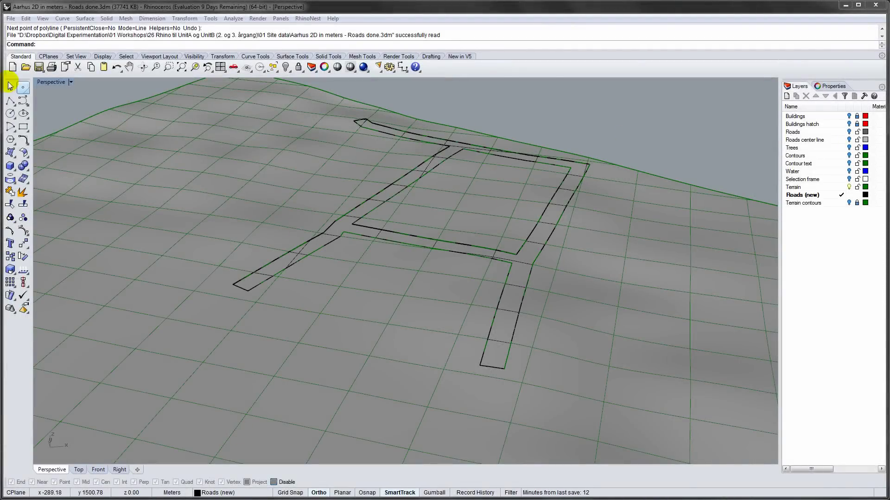
pyautogui.click(10, 19)
pyautogui.click(47, 128)
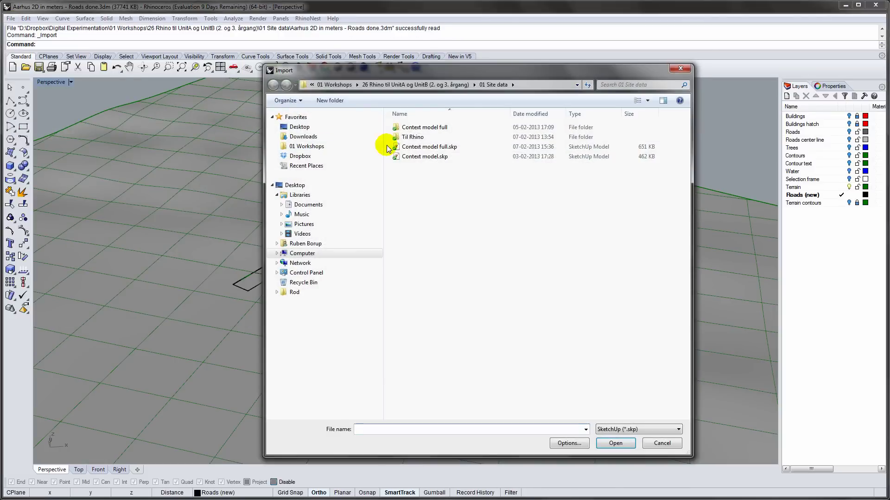
pyautogui.click(410, 148)
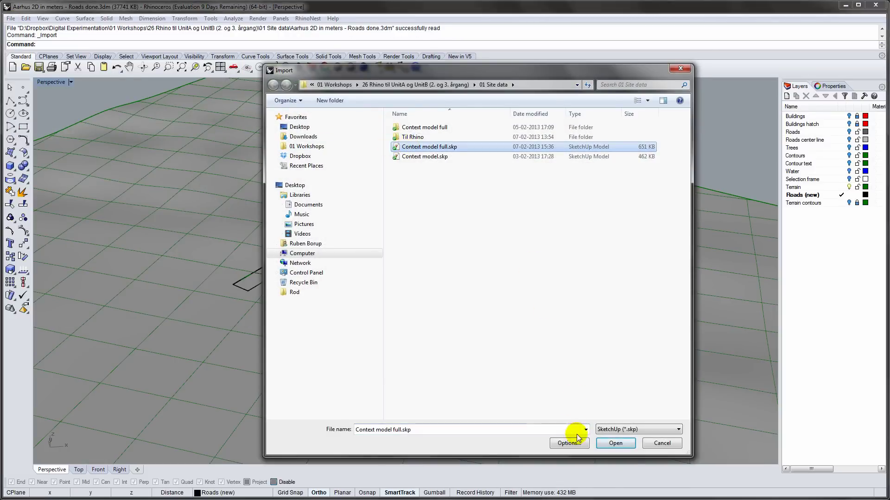
pyautogui.click(603, 446)
pyautogui.click(328, 205)
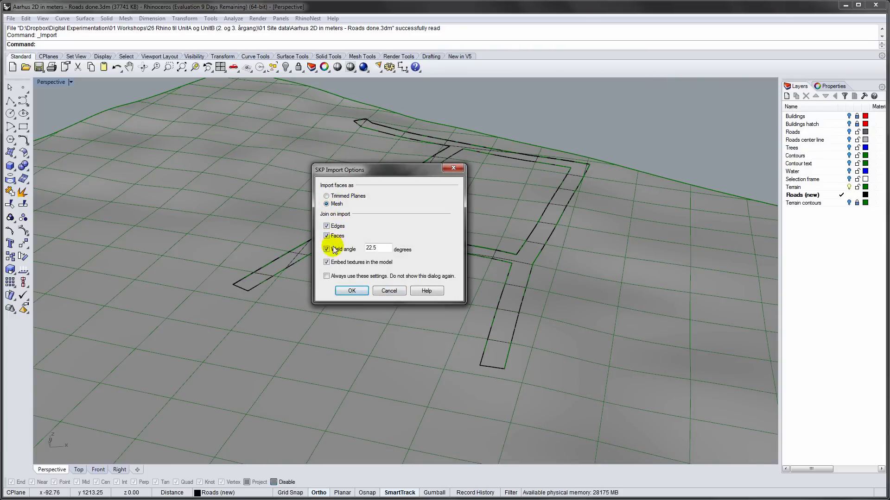
# Accept the import options, maximize the Top view, and move the imported model to the right
pyautogui.click(352, 291)
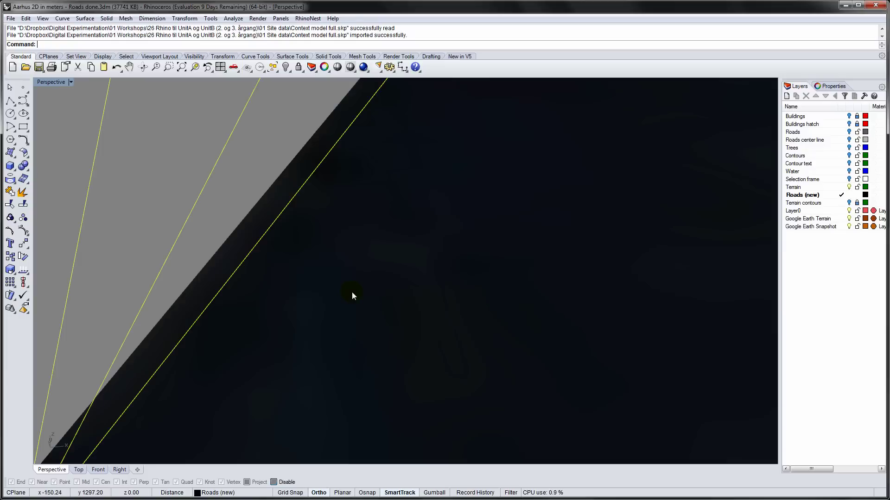
pyautogui.scroll(-5, 385, 247)
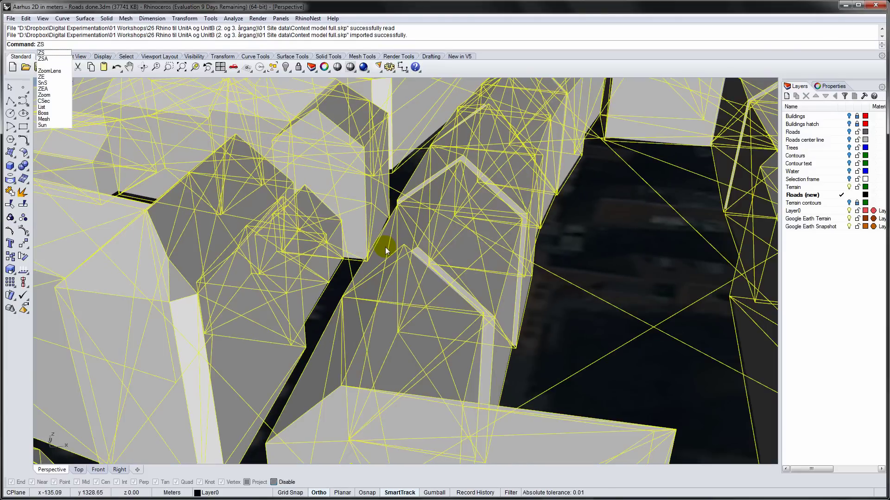
pyautogui.press('Return')
pyautogui.doubleClick(46, 82)
pyautogui.doubleClick(41, 83)
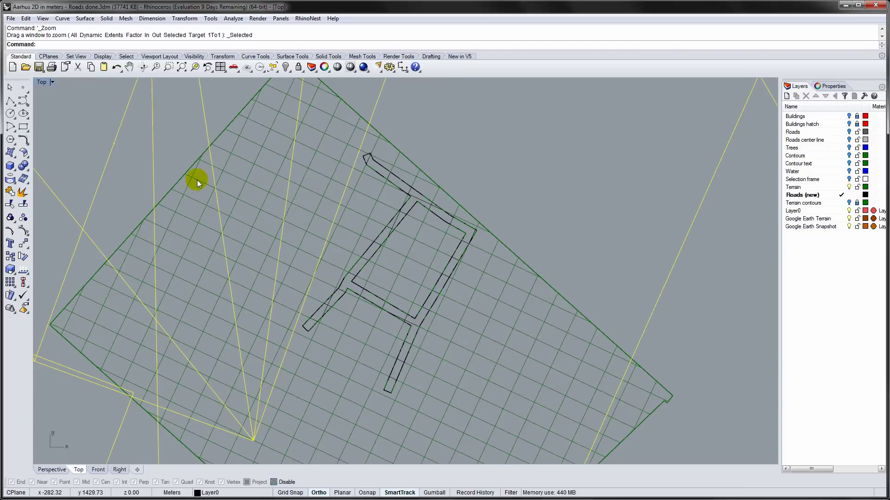
pyautogui.press('Return')
pyautogui.scroll(-3, 196, 180)
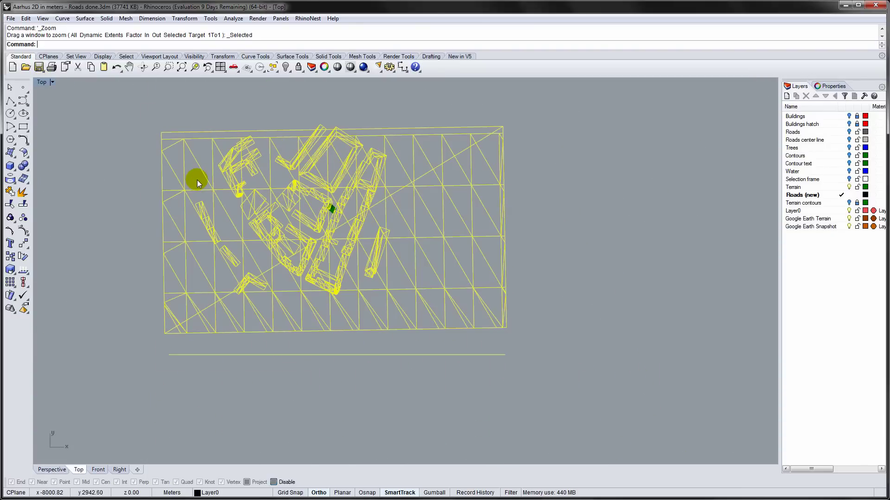
pyautogui.write('m')
pyautogui.press('Return')
pyautogui.click(105, 221)
pyautogui.click(302, 223)
pyautogui.click(346, 333)
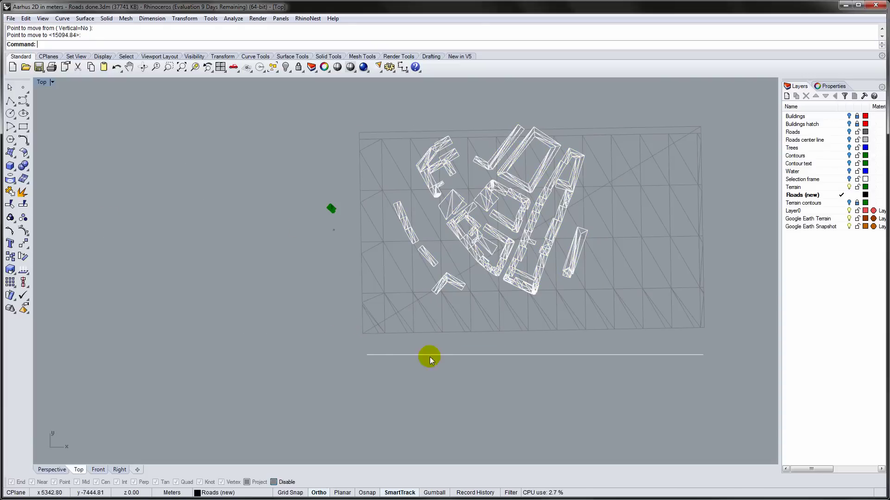
# With Osnap on, measure the imported reference line: 19685.04 meters
pyautogui.write('Distance')
pyautogui.press('Return')
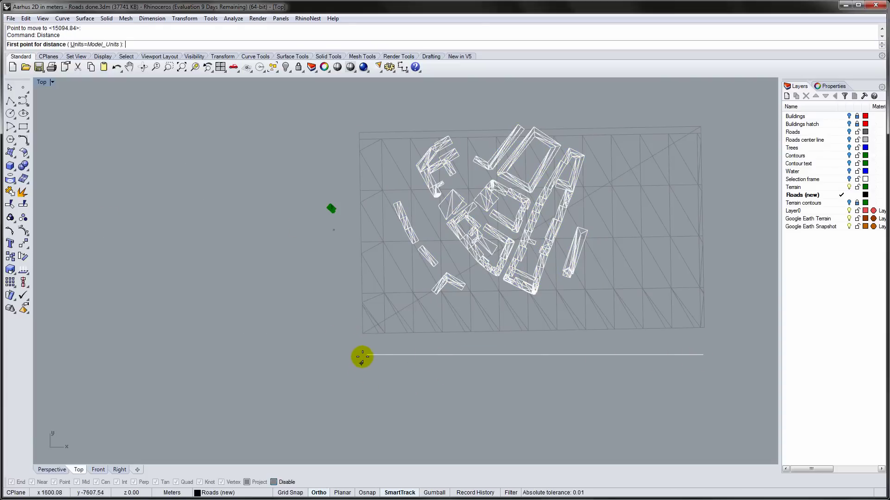
pyautogui.click(278, 482)
pyautogui.click(367, 355)
pyautogui.click(697, 356)
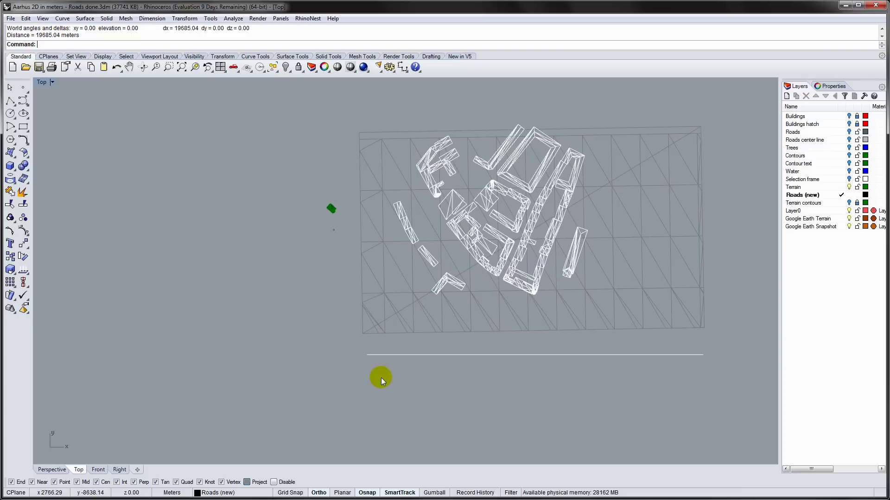
# Draw a 500 m polyline segment below the imported reference line
pyautogui.scroll(8, 370, 364)
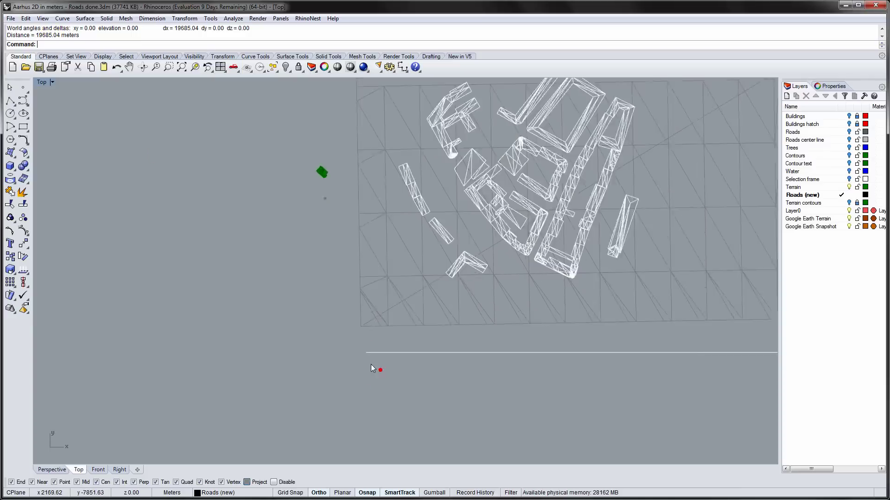
pyautogui.click(10, 100)
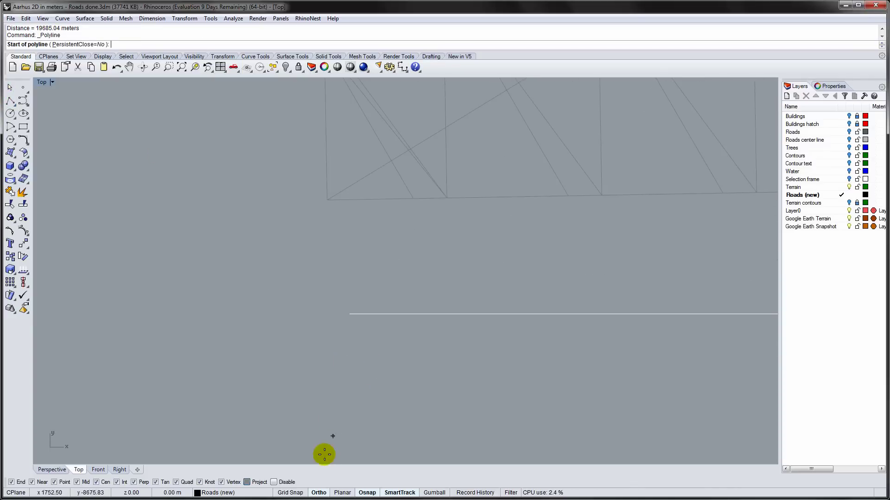
pyautogui.click(349, 348)
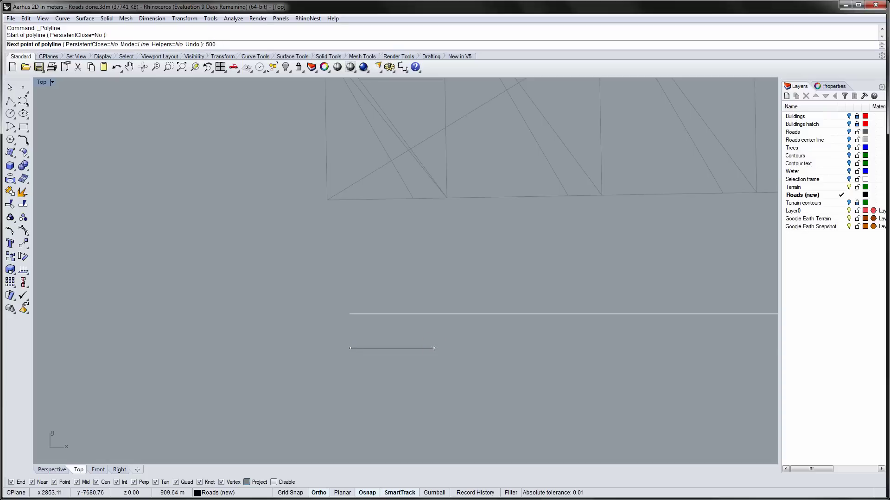
pyautogui.write('500')
pyautogui.press('Return')
pyautogui.click(433, 348)
pyautogui.rightClick(433, 348)
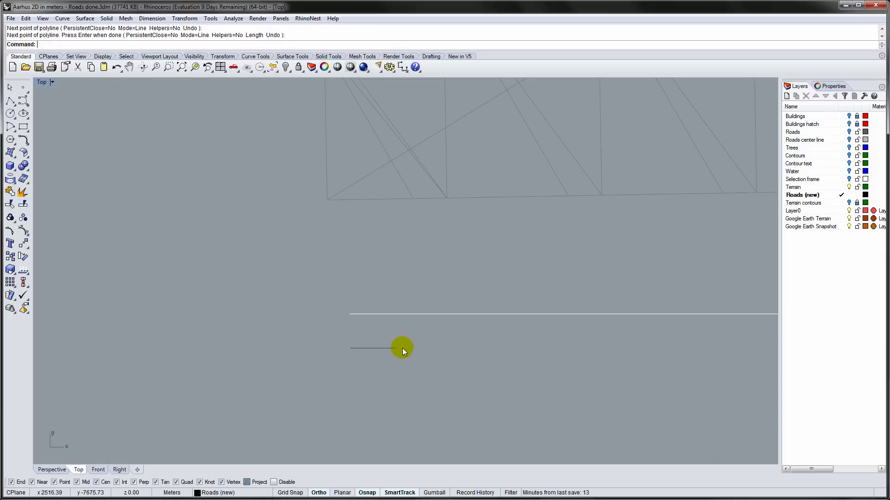
# Add short upright tick polylines at both ends of the 500 m segment
pyautogui.scroll(5, 393, 351)
pyautogui.rightClick(294, 348)
pyautogui.click(298, 349)
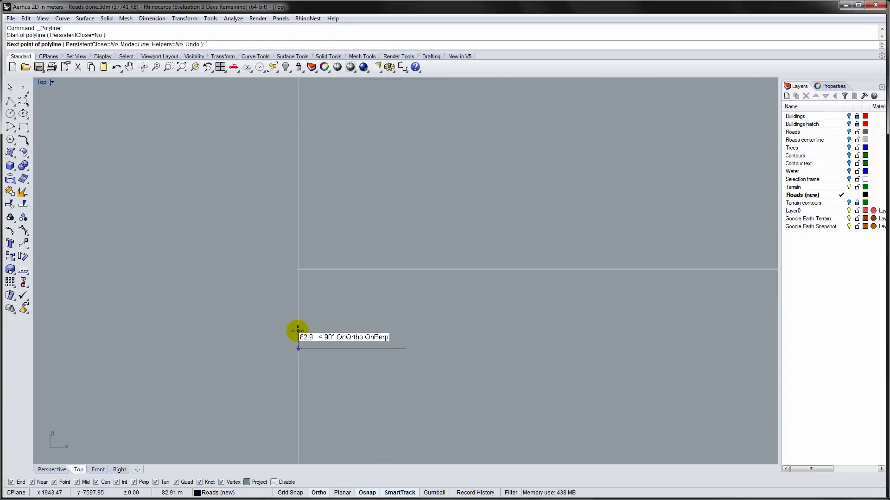
pyautogui.click(298, 331)
pyautogui.rightClick(298, 330)
pyautogui.rightClick(399, 348)
pyautogui.click(405, 348)
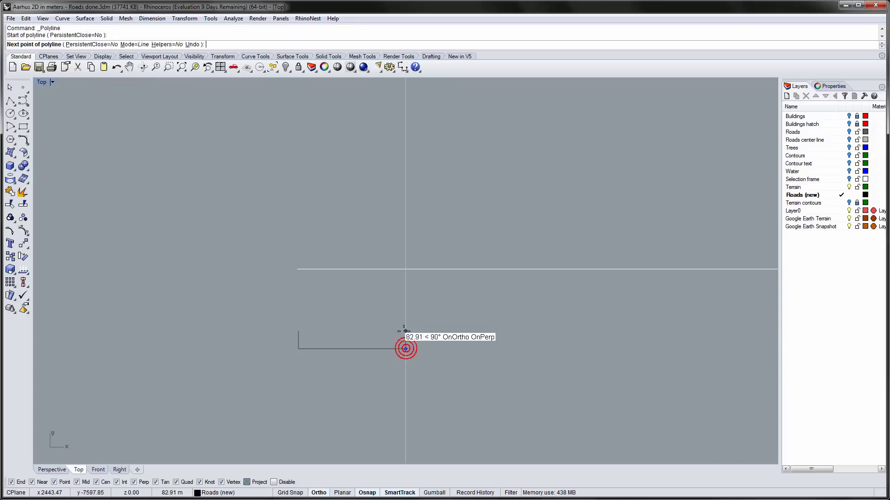
pyautogui.click(404, 331)
pyautogui.rightClick(404, 330)
# Crossing-select the imported curves and meshes with their reference line
pyautogui.scroll(-5, 383, 319)
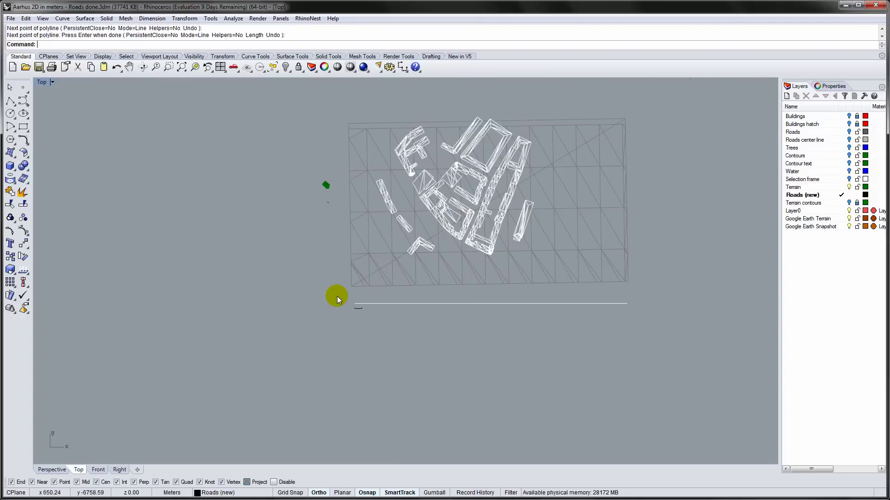
pyautogui.moveTo(649, 309); pyautogui.dragTo(424, 102)
pyautogui.moveTo(351, 90); pyautogui.dragTo(351, 98)
pyautogui.scroll(5, 367, 321)
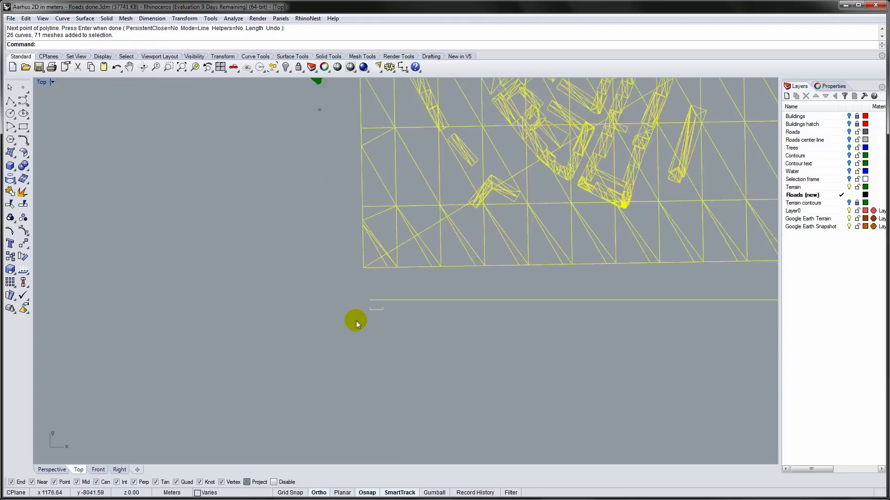
pyautogui.scroll(2, 390, 300)
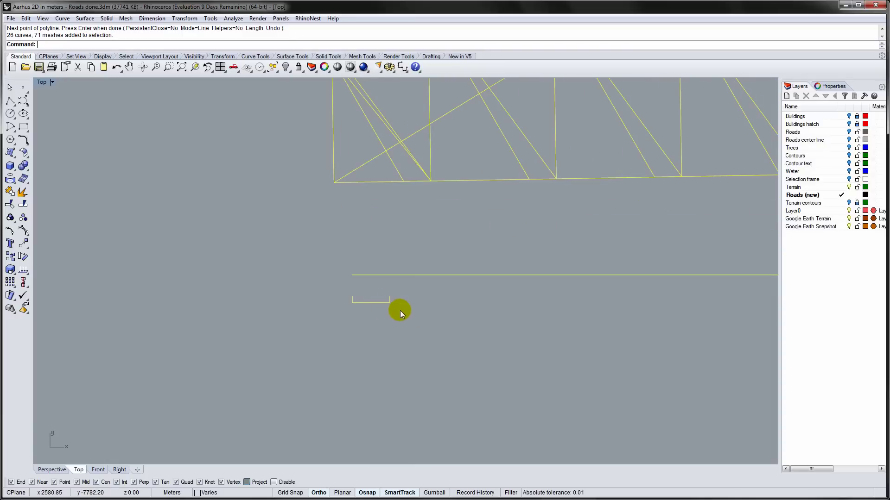
# Drop the small bracket from the selection and move the import's frame corner onto the 500 m segment's end
pyautogui.keyDown('ctrl'); pyautogui.moveTo(399, 311); pyautogui.dragTo(332, 293); pyautogui.keyUp('ctrl')
pyautogui.scroll(-12, 355, 276)
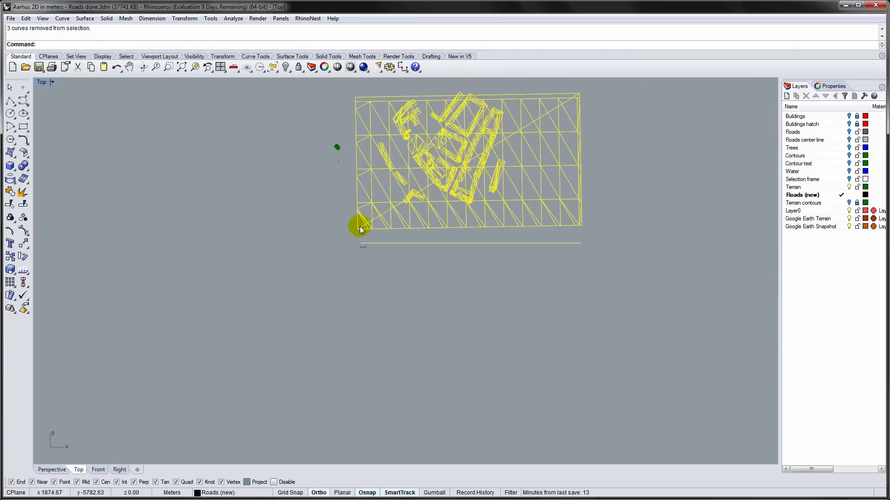
pyautogui.scroll(15, 359, 226)
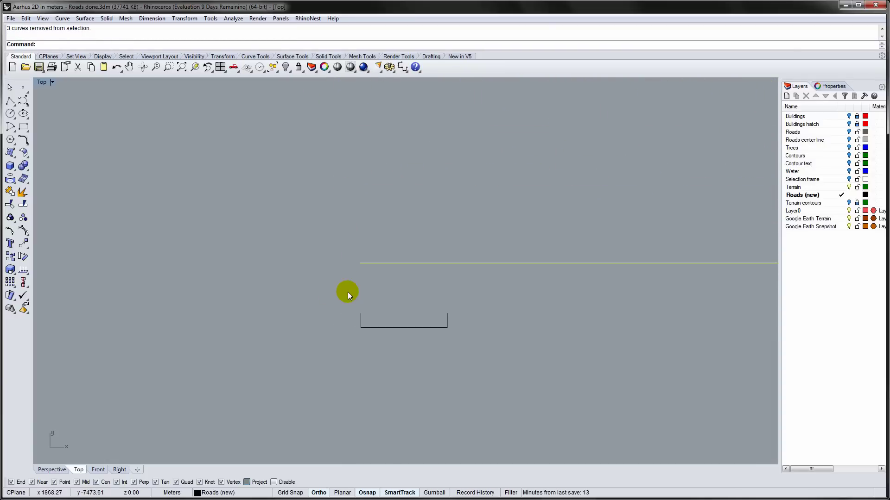
pyautogui.press('Return')
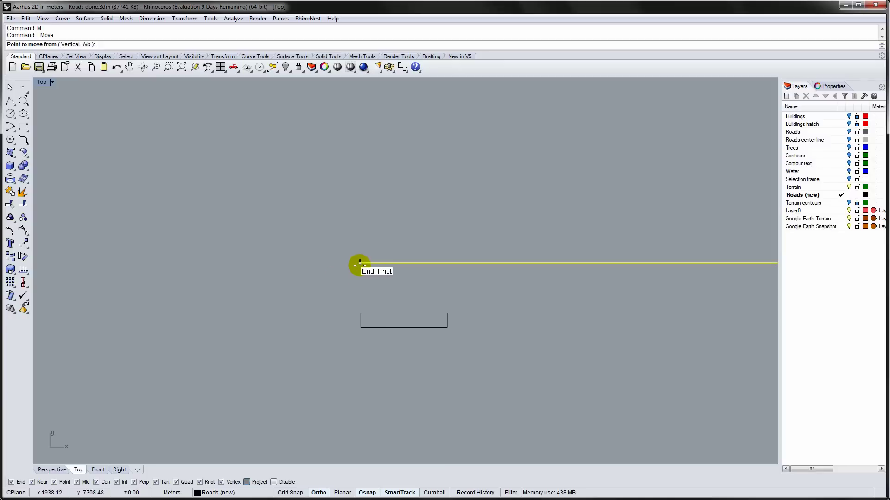
pyautogui.click(360, 264)
pyautogui.click(361, 327)
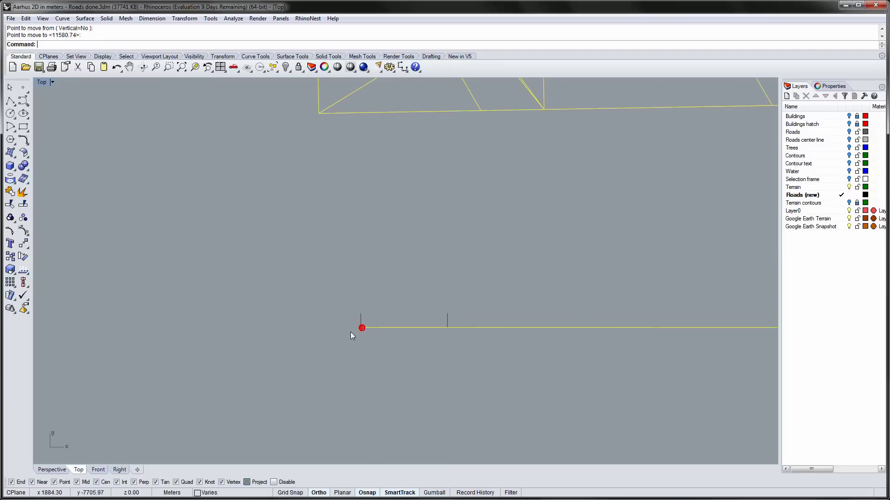
# Scale the import from that corner so its reference line matches the 500 m segment
pyautogui.write('Scale')
pyautogui.press('Return')
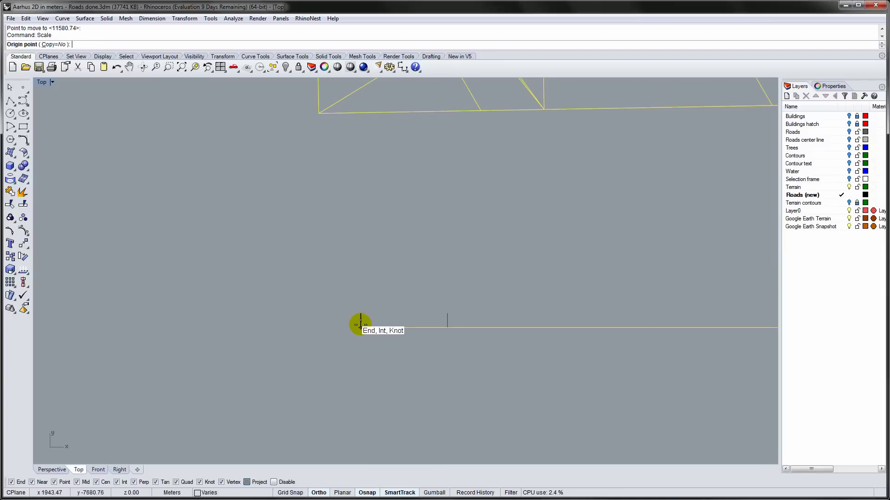
pyautogui.click(361, 328)
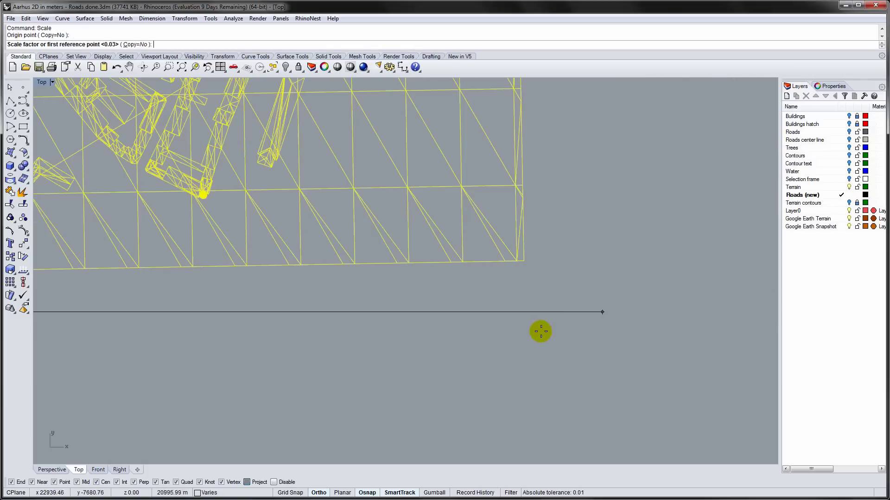
pyautogui.click(522, 309)
pyautogui.scroll(-5, 387, 312)
pyautogui.scroll(8, 218, 297)
pyautogui.scroll(8, 213, 305)
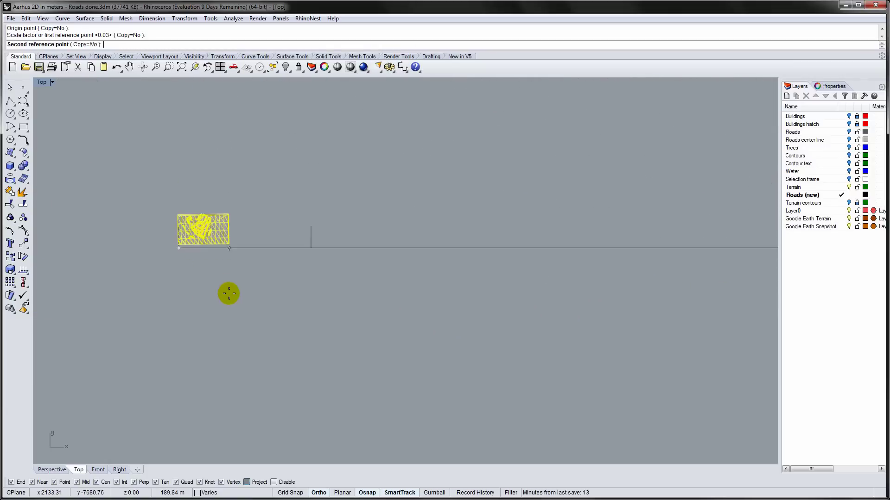
pyautogui.click(311, 247)
pyautogui.press('Escape')
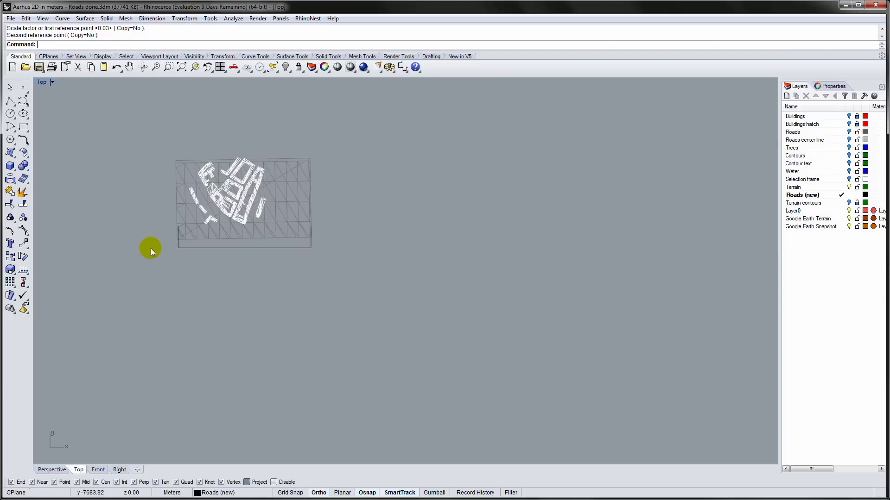
# Measure the frame's bottom edge to confirm it is 500 m
pyautogui.scroll(5, 190, 245)
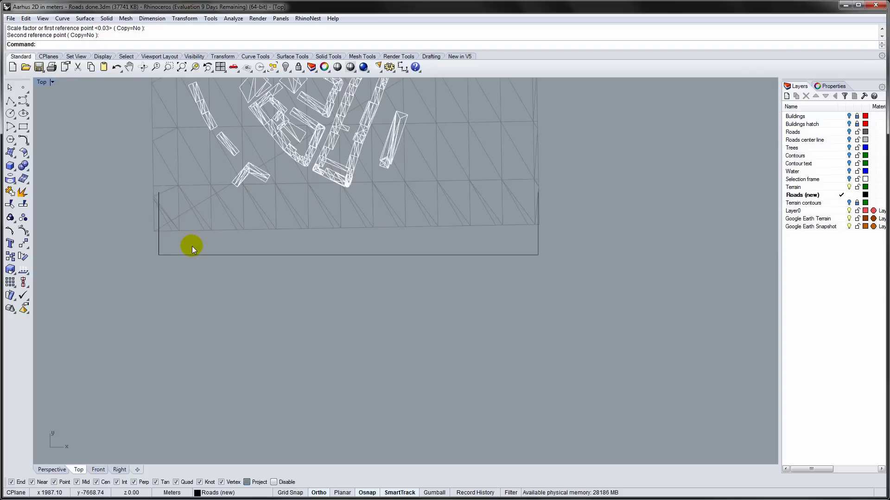
pyautogui.write('Distance')
pyautogui.press('Return')
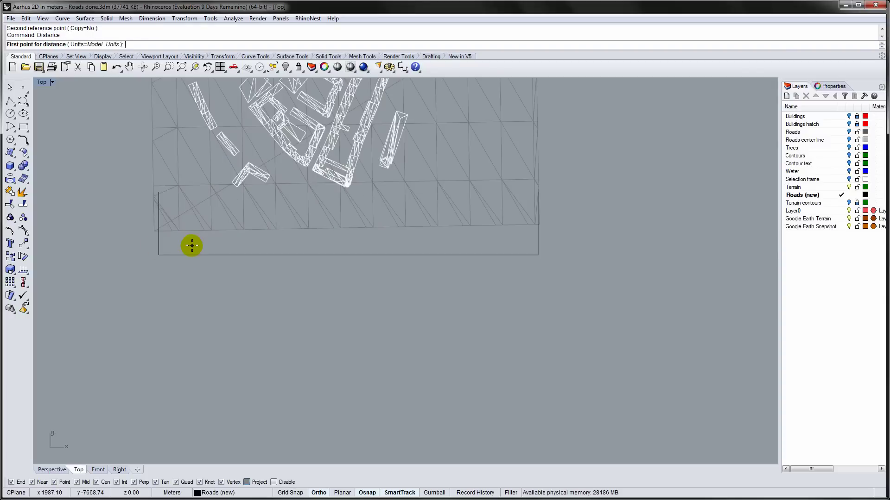
pyautogui.click(160, 255)
pyautogui.click(537, 255)
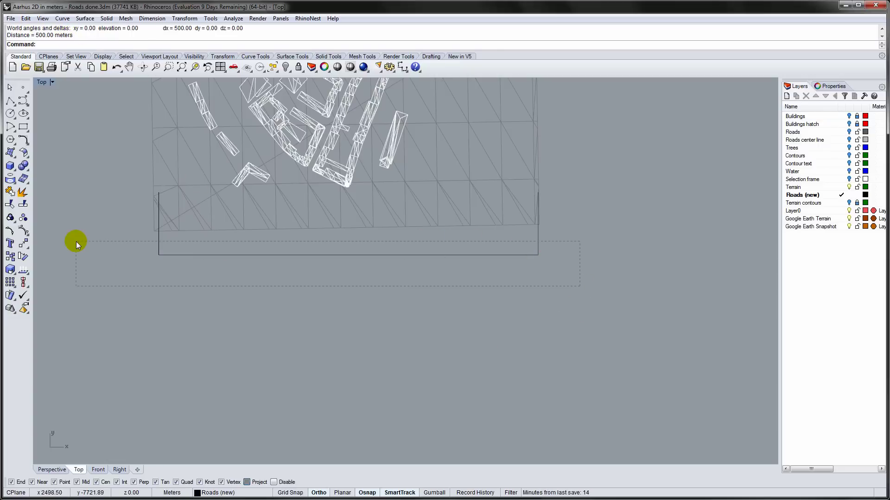
# Delete the four frame curves and the terrain mesh grid
pyautogui.moveTo(77, 241); pyautogui.dragTo(78, 242)
pyautogui.press('Delete')
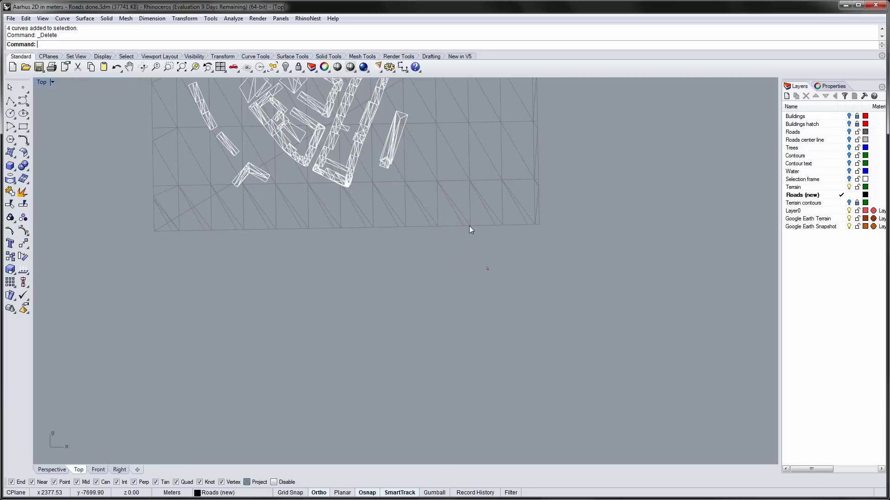
pyautogui.click(461, 209)
pyautogui.press('Delete')
pyautogui.scroll(-4, 426, 195)
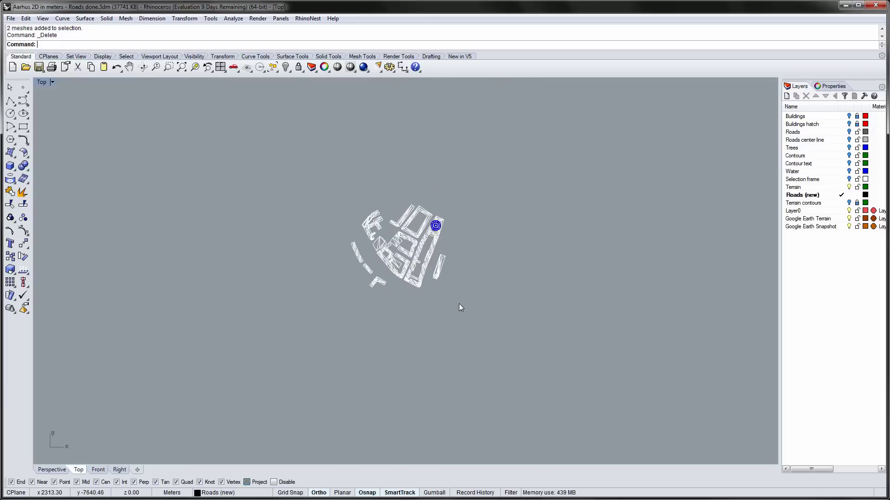
# Move the scaled buildings onto the green site, turning Ortho off for a free placement
pyautogui.moveTo(326, 185); pyautogui.dragTo(506, 326)
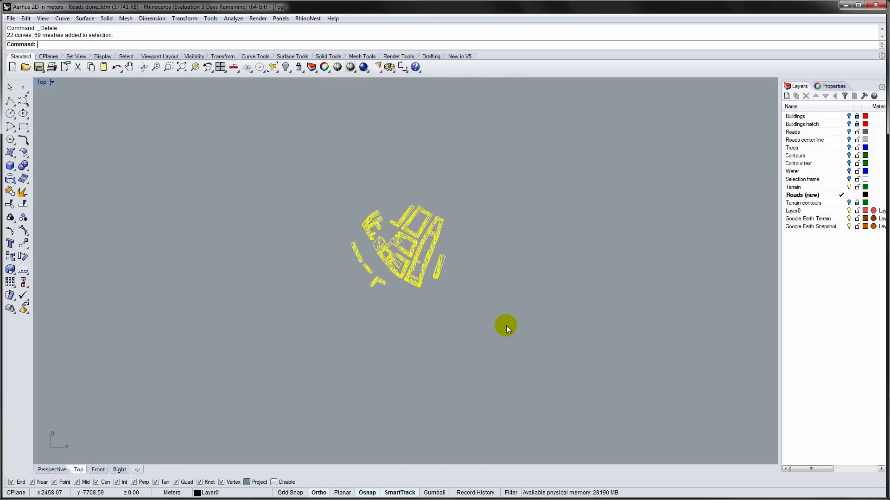
pyautogui.press('Return')
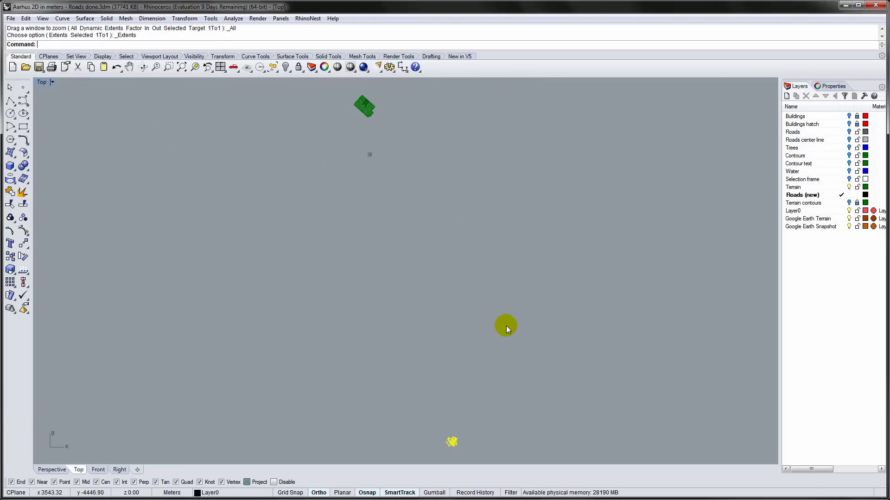
pyautogui.write('m')
pyautogui.press('Return')
pyautogui.click(470, 440)
pyautogui.click(439, 113)
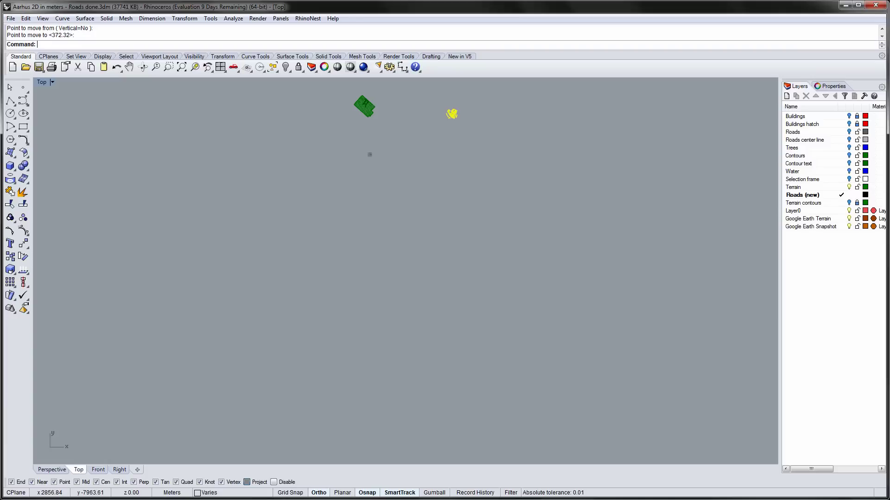
pyautogui.click(324, 494)
pyautogui.moveTo(439, 177); pyautogui.dragTo(469, 298, button='right')
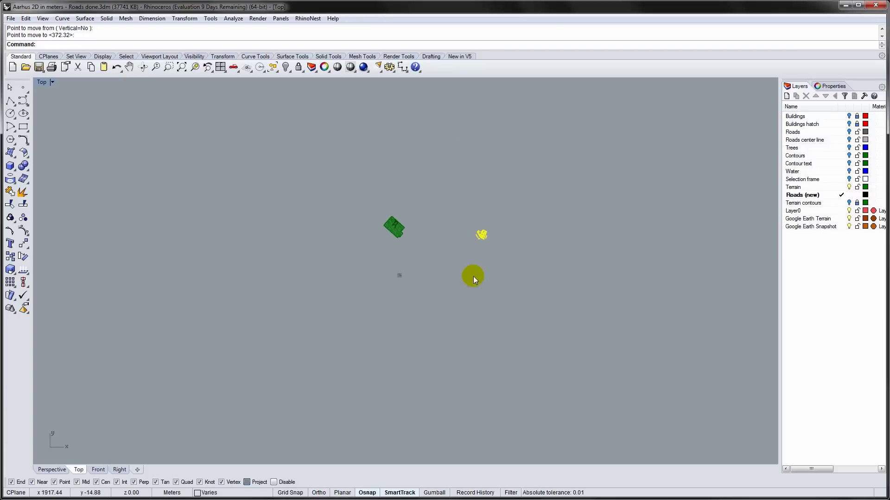
pyautogui.rightClick(496, 273)
pyautogui.click(504, 262)
pyautogui.click(417, 252)
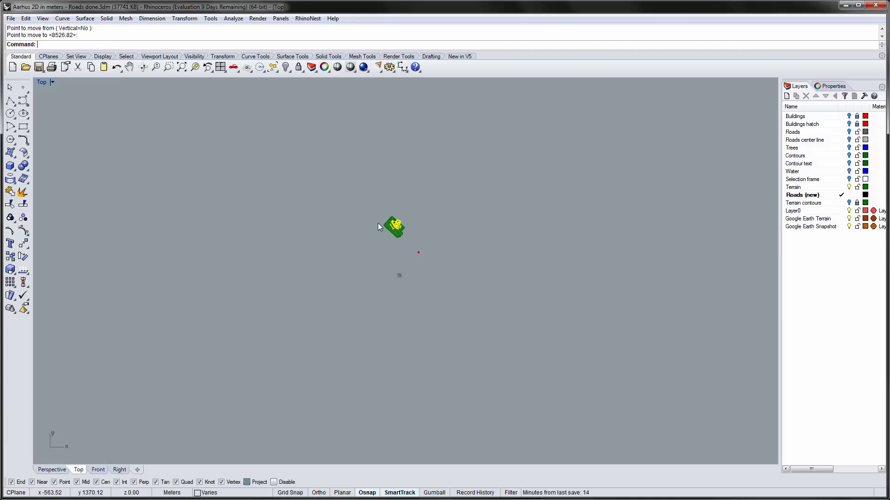
pyautogui.scroll(10, 393, 227)
pyautogui.scroll(5, 481, 218)
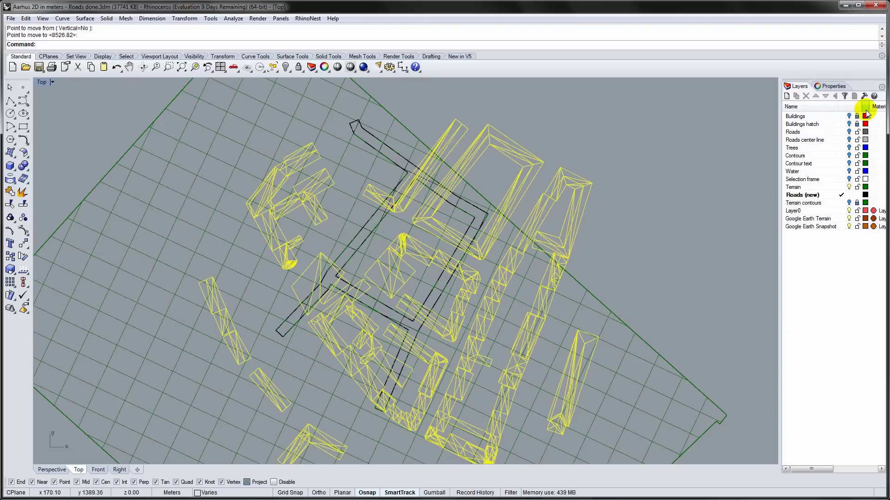
# Show the Buildings layer footprints and snap each building group onto its red outline
pyautogui.click(848, 116)
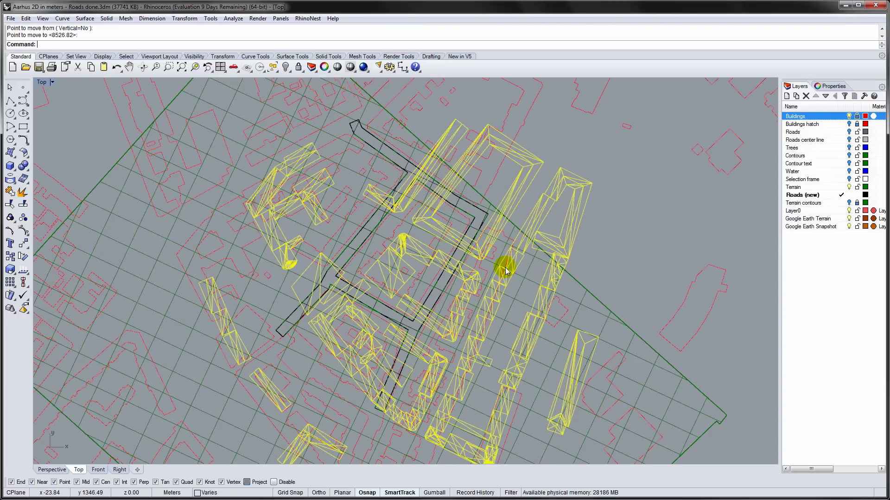
pyautogui.write('m')
pyautogui.press('Return')
pyautogui.scroll(6, 514, 317)
pyautogui.click(512, 328)
pyautogui.click(559, 360)
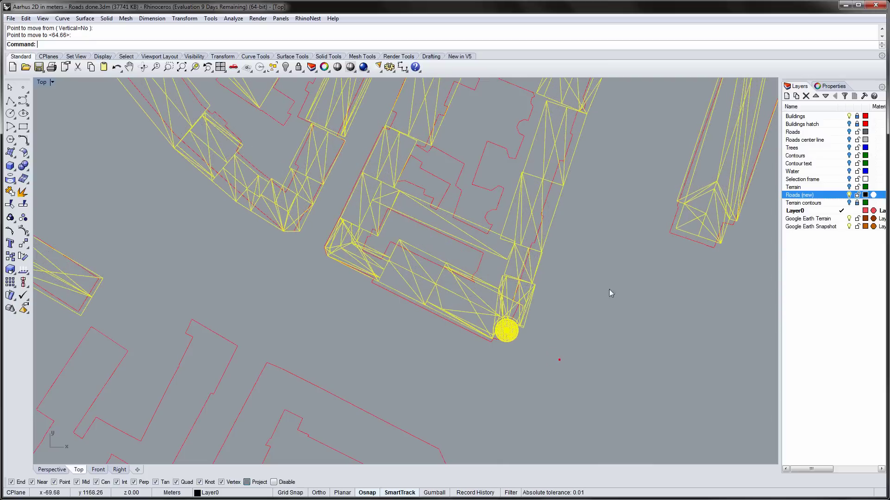
pyautogui.moveTo(616, 269); pyautogui.dragTo(632, 203, button='right')
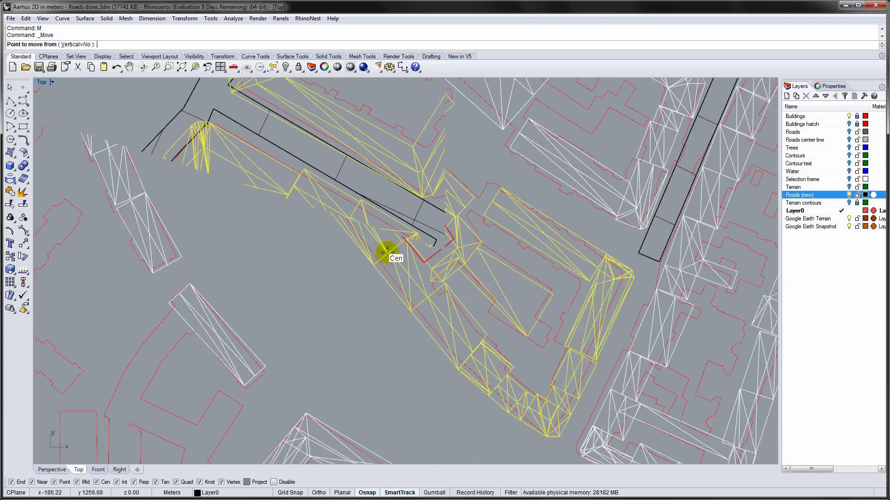
pyautogui.click(388, 253)
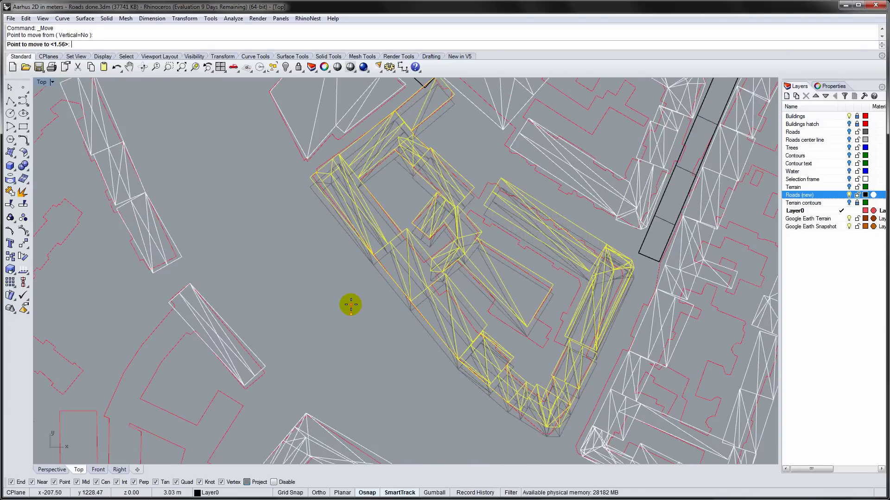
pyautogui.click(350, 305)
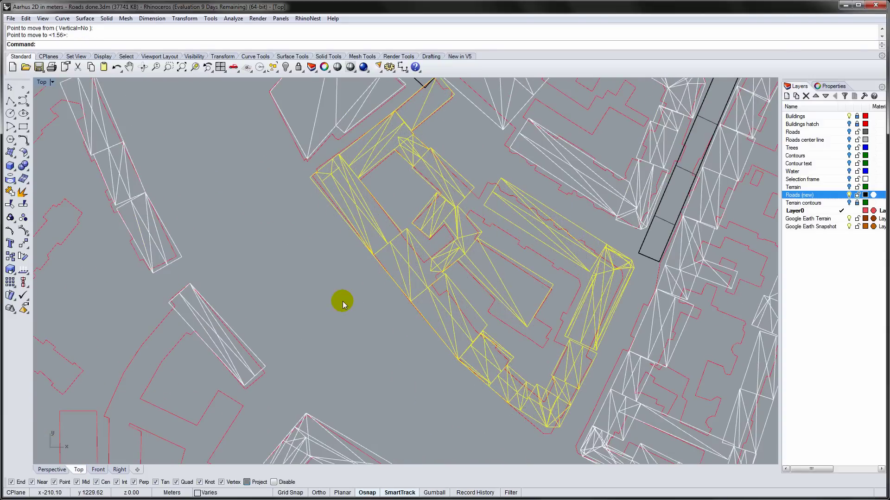
pyautogui.press('Escape')
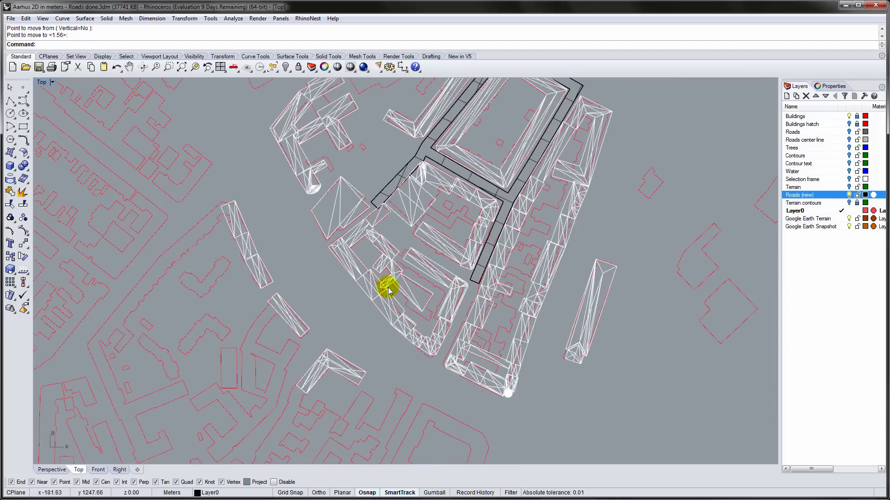
pyautogui.press('Home')
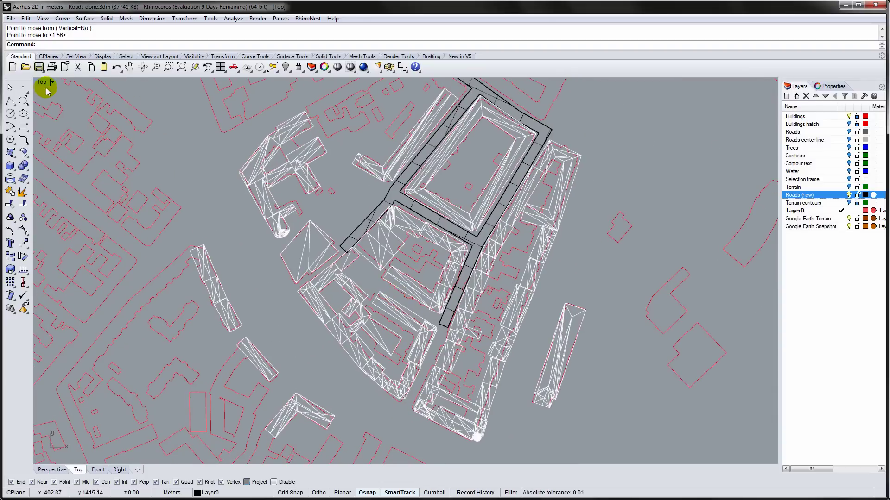
# Hide the footprints, zoom all views to extents, and select every object on Layer0
pyautogui.doubleClick(43, 83)
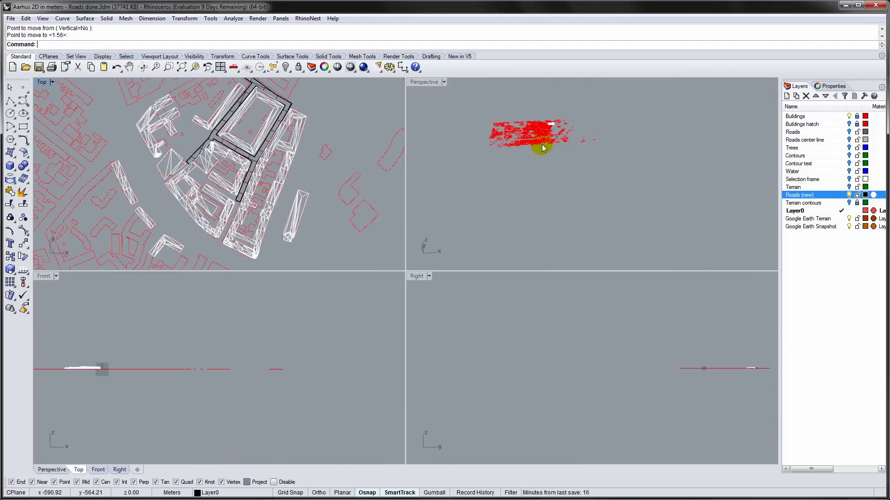
pyautogui.click(849, 116)
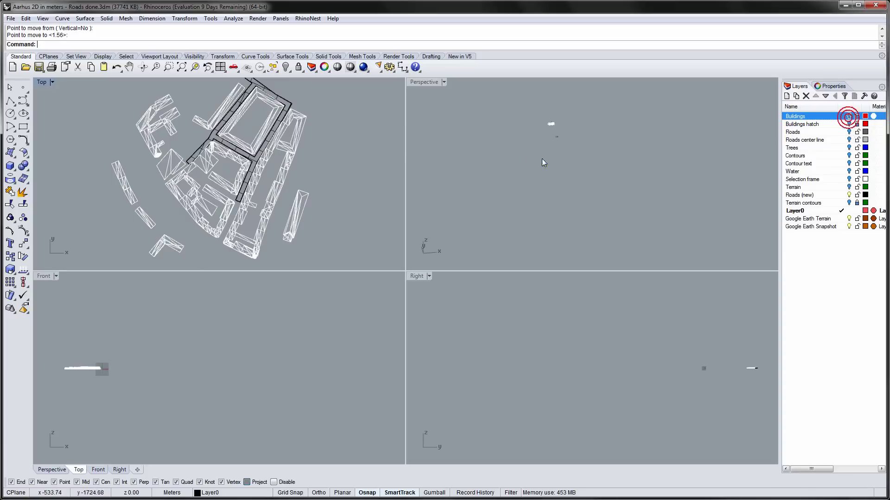
pyautogui.write('ZEA')
pyautogui.press('Return')
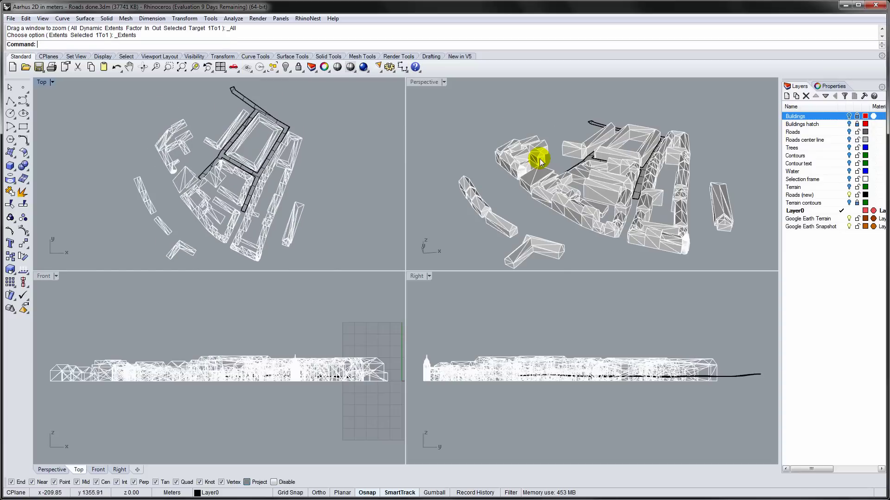
pyautogui.click(522, 121)
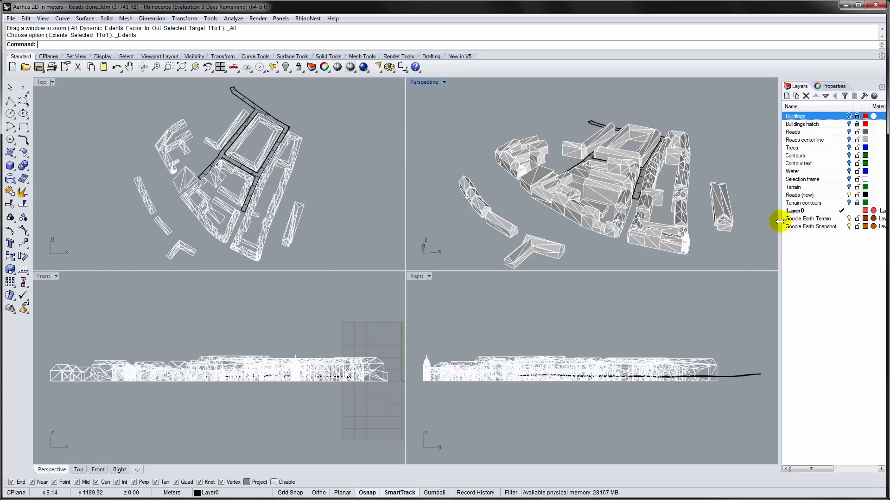
pyautogui.rightClick(795, 213)
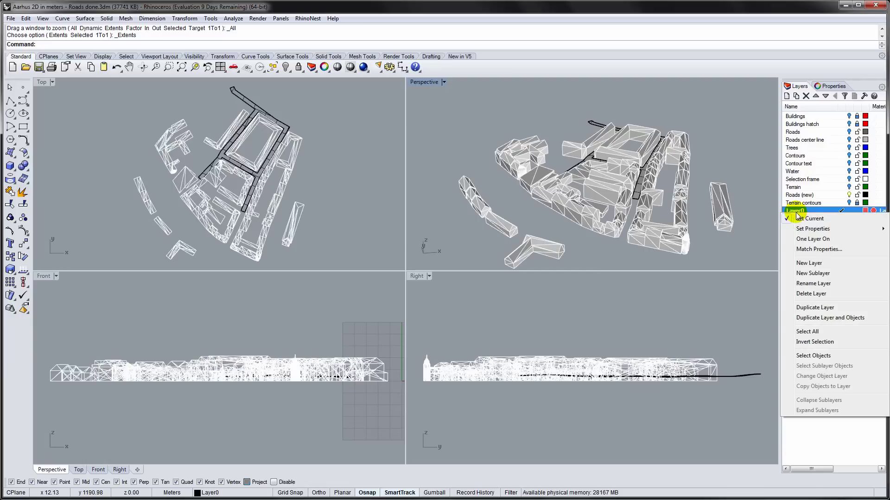
pyautogui.click(807, 356)
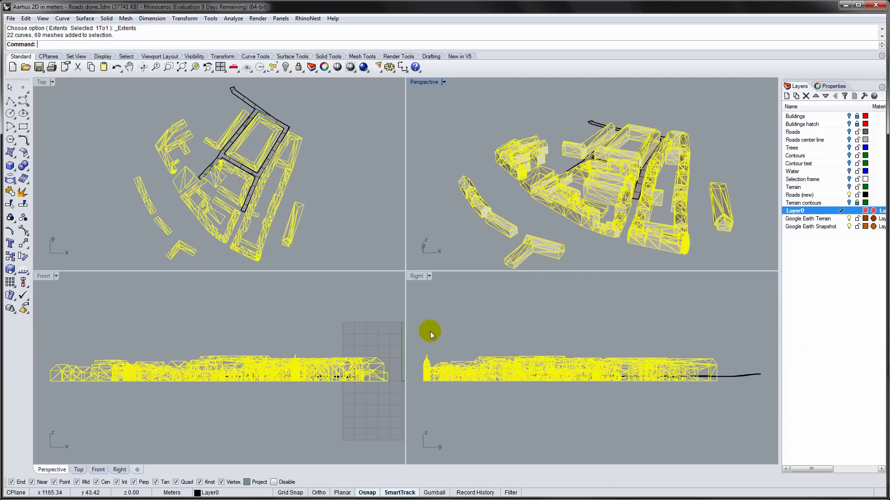
# Move the buildings straight up with Ortho on, then deselect them
pyautogui.write('M')
pyautogui.press('Return')
pyautogui.click(457, 337)
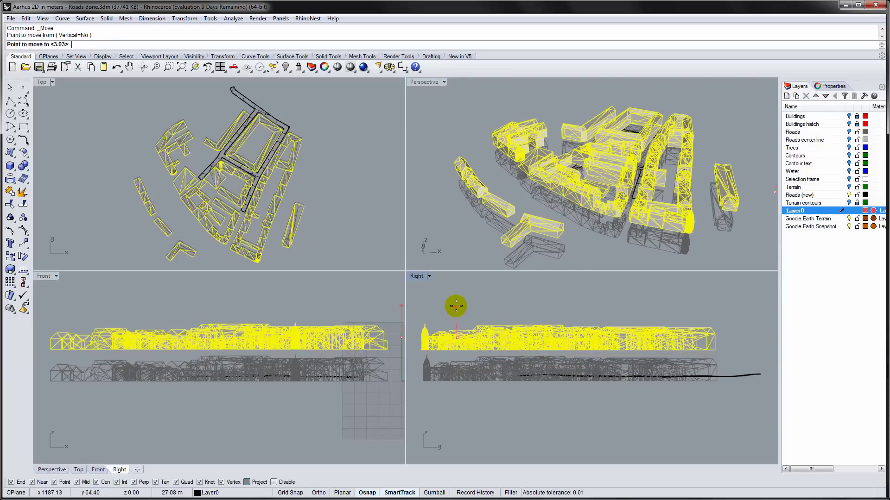
pyautogui.click(319, 493)
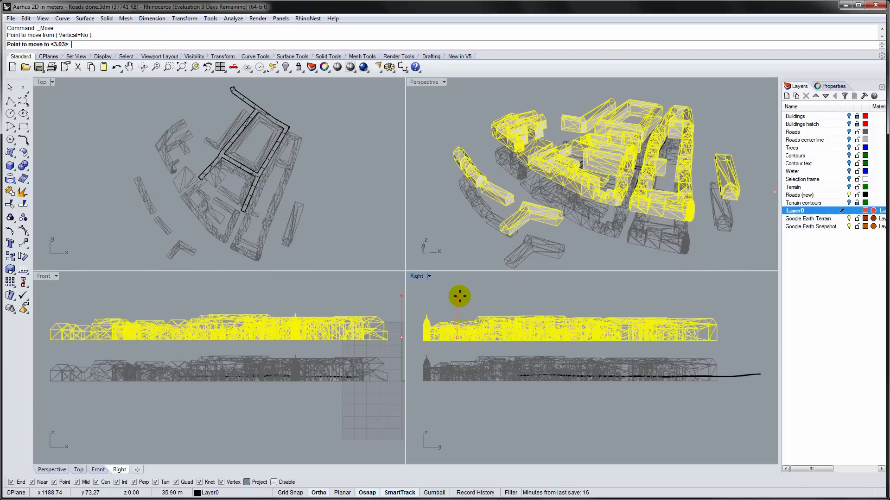
pyautogui.click(458, 293)
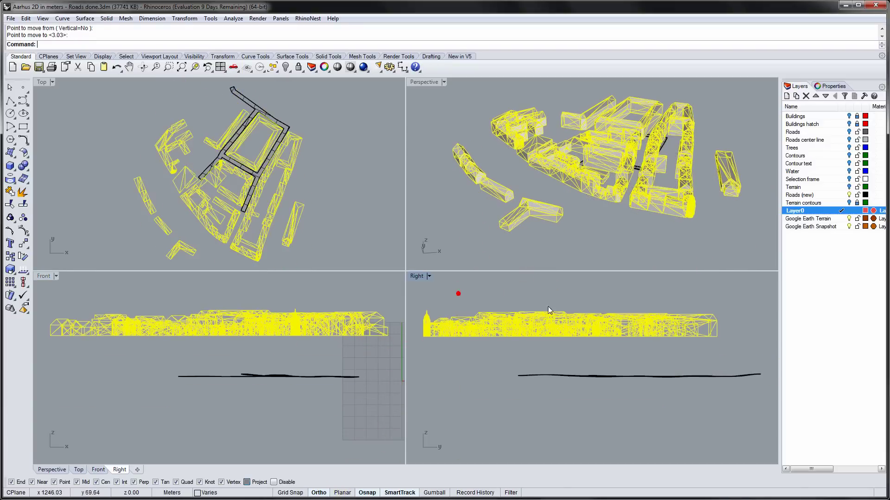
pyautogui.click(610, 358)
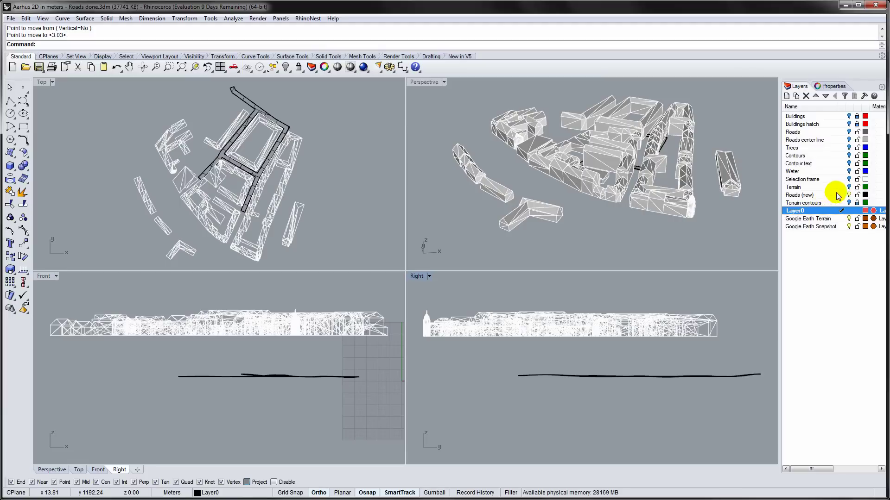
# Show the Terrain layer and orbit a maximized Perspective view to see the buildings above it
pyautogui.click(848, 187)
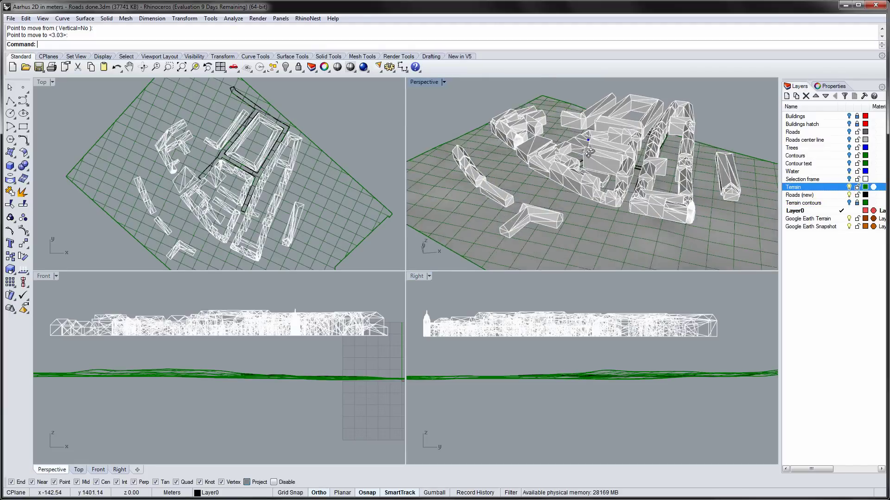
pyautogui.moveTo(586, 154)
pyautogui.mouseDown(button='right')
pyautogui.moveTo(552, 75)
pyautogui.moveTo(585, 132)
pyautogui.moveTo(588, 151)
pyautogui.moveTo(579, 160)
pyautogui.mouseUp(button='right')
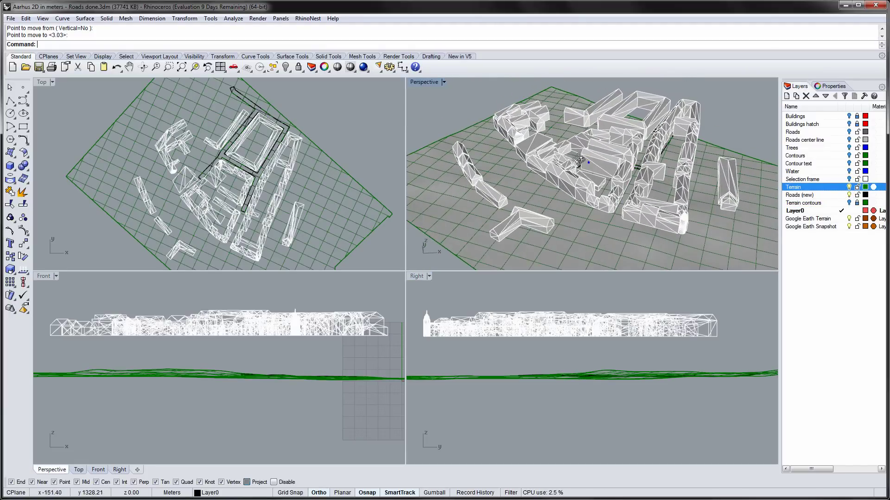
pyautogui.doubleClick(435, 83)
pyautogui.moveTo(354, 153); pyautogui.dragTo(453, 216, button='right')
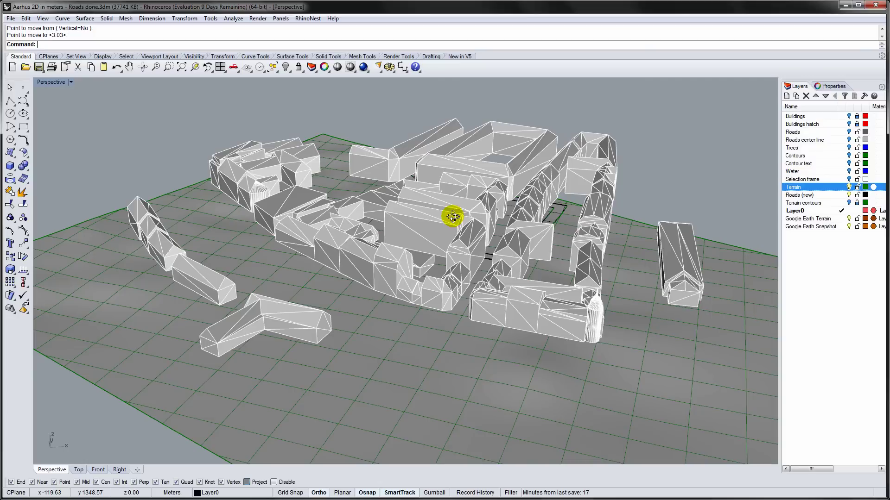
pyautogui.click(10, 87)
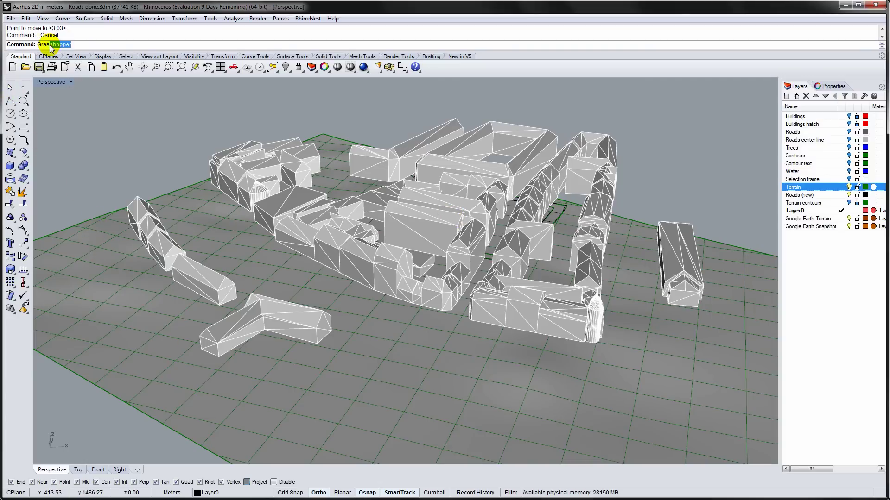
# In Grasshopper, set multiple geometries on the Buildings input to all the hovering building meshes
pyautogui.press('Return')
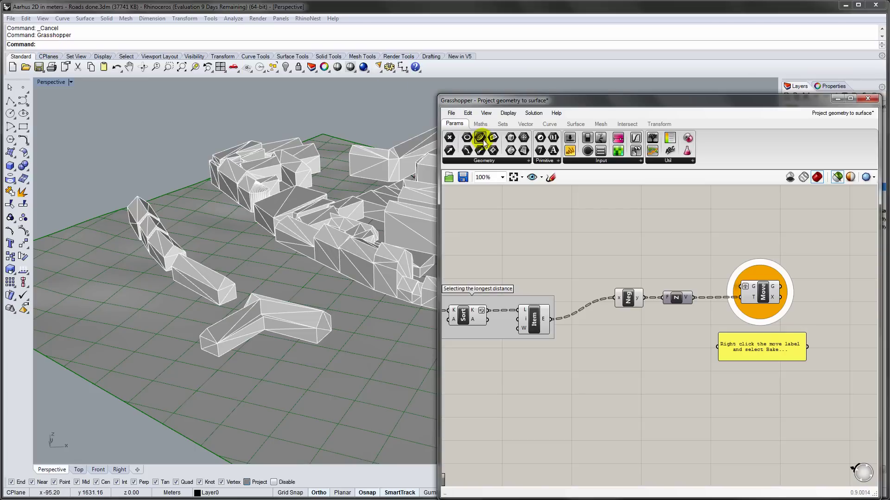
pyautogui.moveTo(497, 101); pyautogui.dragTo(477, 63)
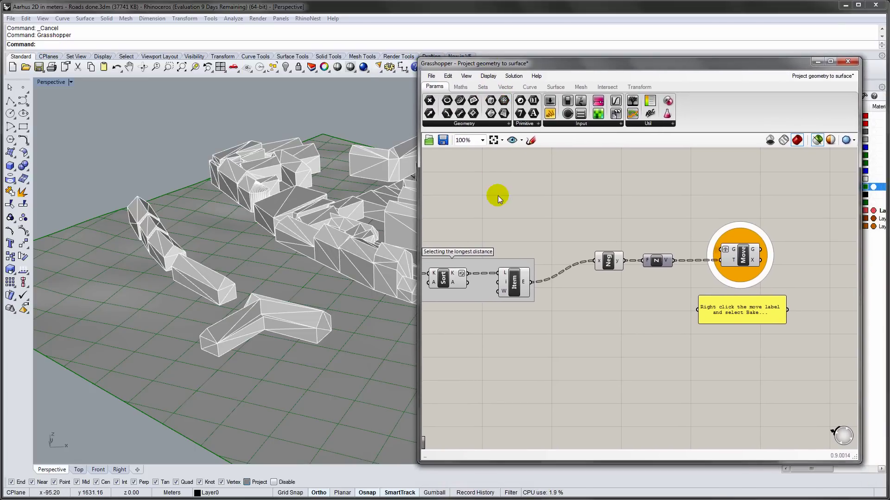
pyautogui.moveTo(493, 196); pyautogui.dragTo(657, 235, button='right')
pyautogui.rightClick(580, 274)
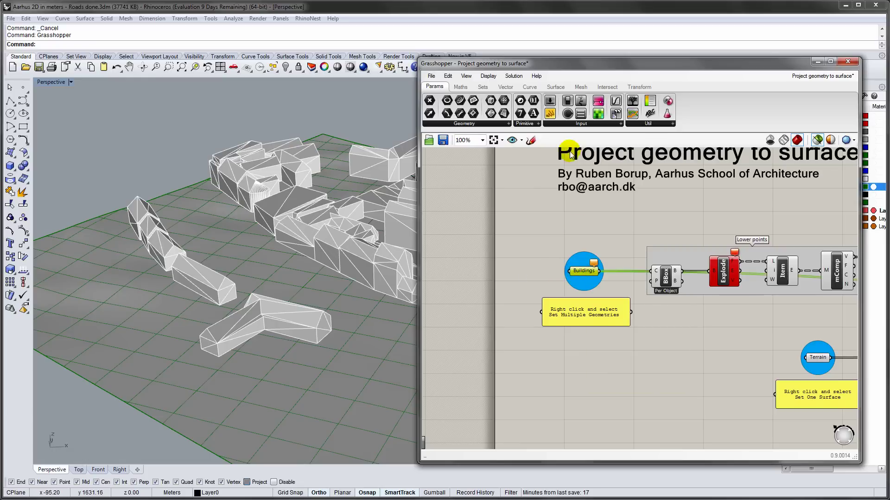
pyautogui.rightClick(583, 273)
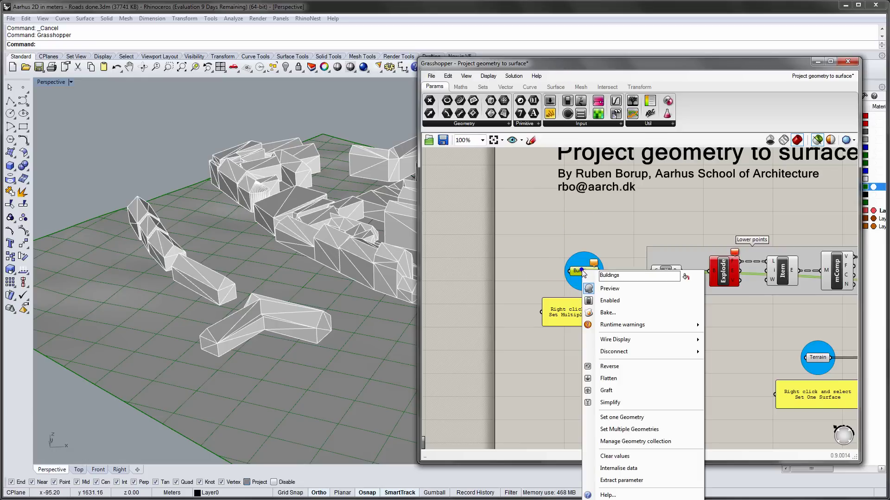
pyautogui.click(611, 430)
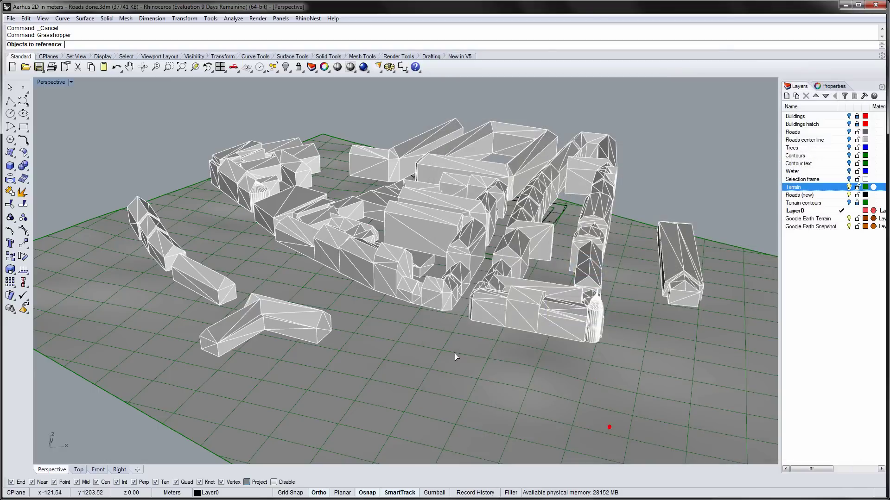
pyautogui.moveTo(166, 199); pyautogui.dragTo(253, 196, button='right')
pyautogui.moveTo(99, 101); pyautogui.dragTo(740, 232)
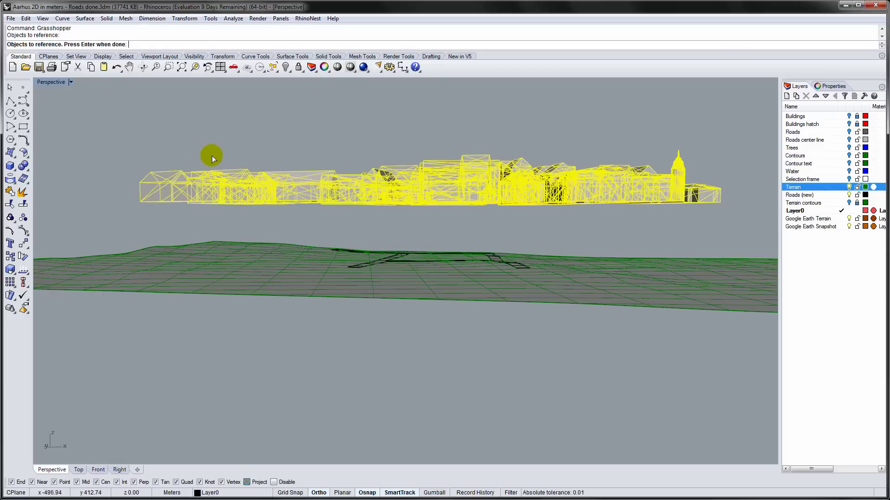
pyautogui.press('Return')
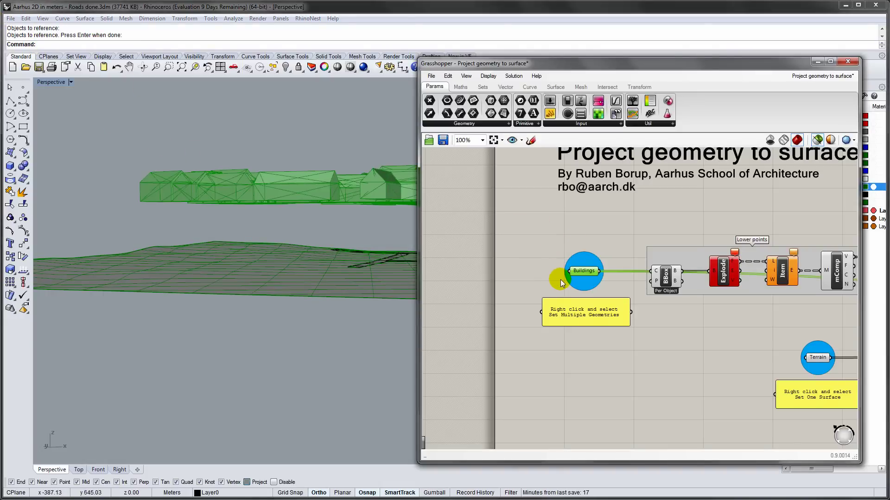
# Reference the terrain surface in the Grasshopper Terrain input via Set Multiple Surfaces
pyautogui.moveTo(655, 317); pyautogui.dragTo(546, 262, button='right')
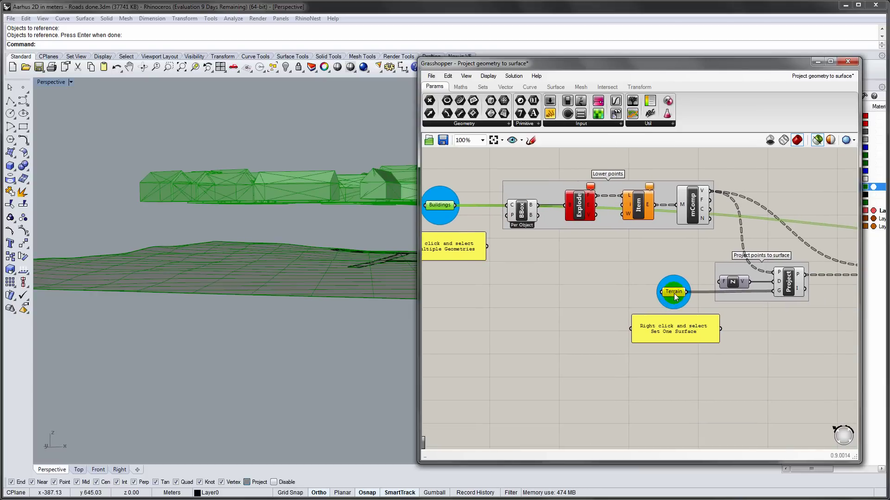
pyautogui.click(674, 293)
pyautogui.rightClick(672, 292)
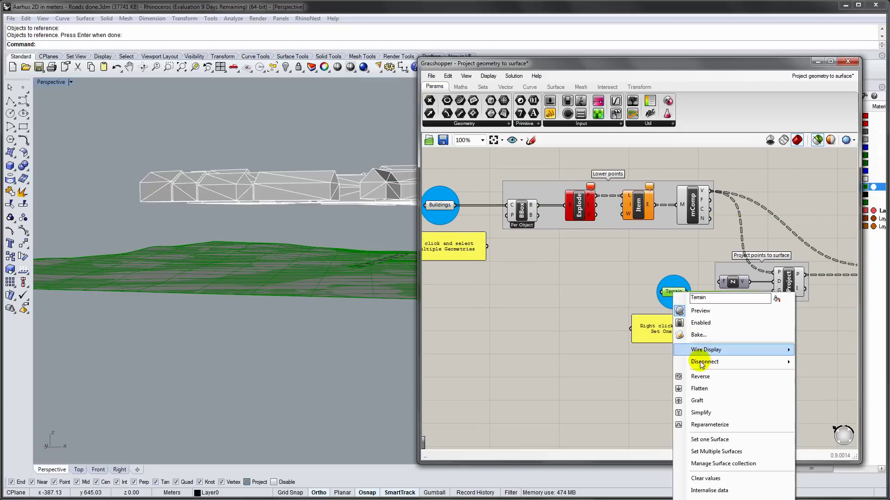
pyautogui.click(701, 452)
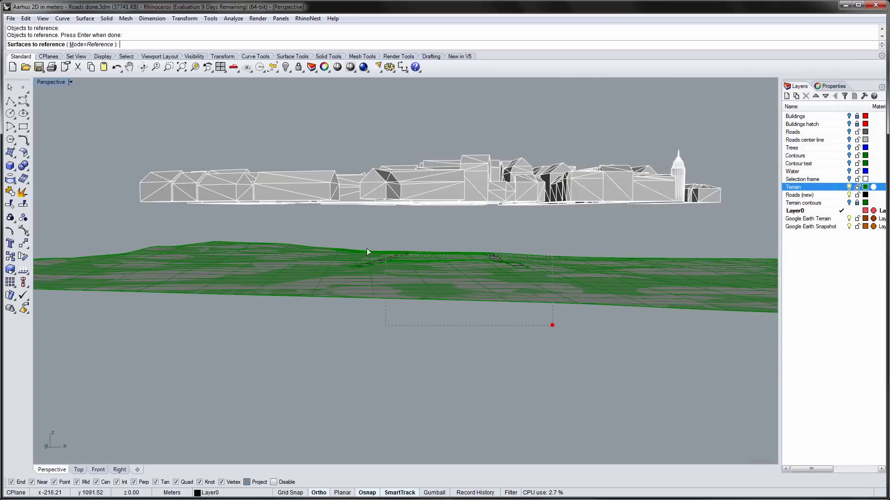
pyautogui.click(361, 246)
pyautogui.moveTo(362, 246); pyautogui.dragTo(436, 284, button='right')
pyautogui.press('Return')
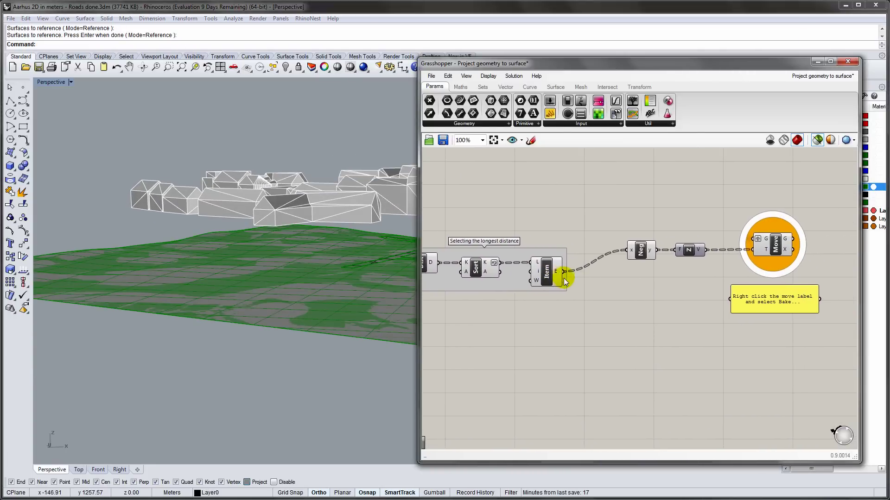
# Zoom to the whole definition and select the Move component to preview buildings on the terrain
pyautogui.click(493, 139)
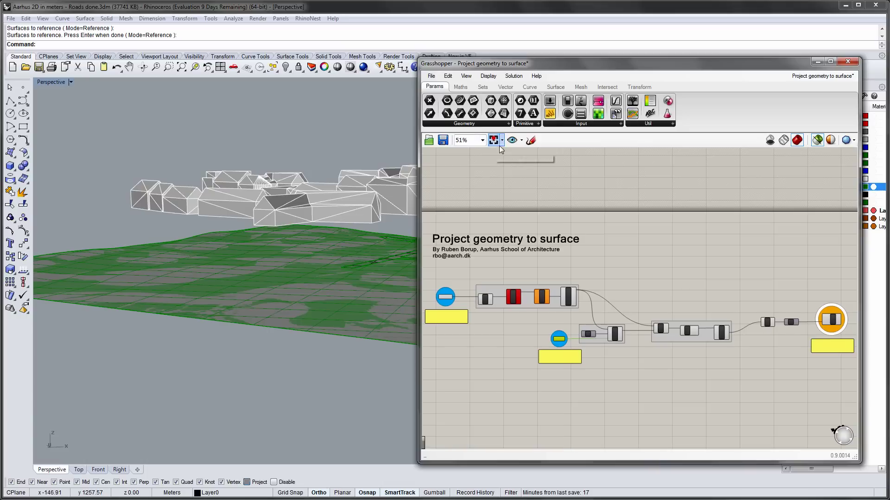
pyautogui.click(509, 293)
pyautogui.click(836, 320)
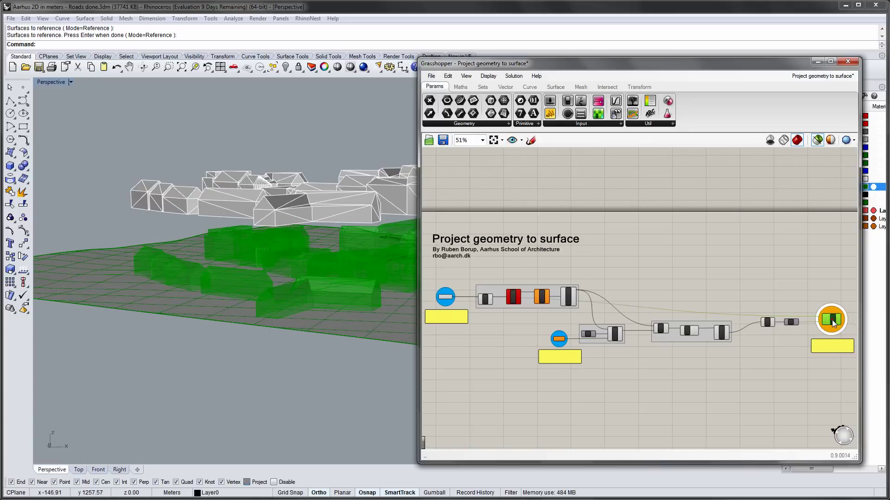
pyautogui.moveTo(324, 296); pyautogui.dragTo(193, 265, button='right')
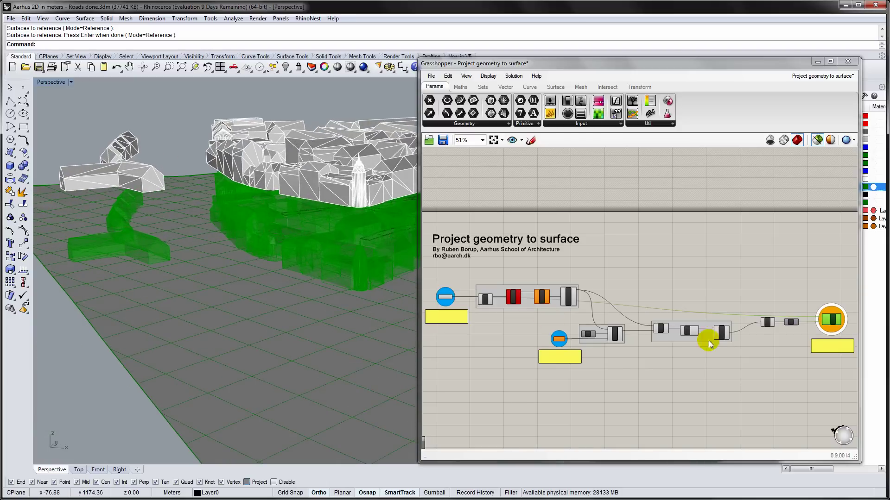
pyautogui.moveTo(731, 338); pyautogui.dragTo(603, 265, button='right')
pyautogui.scroll(5, 625, 262)
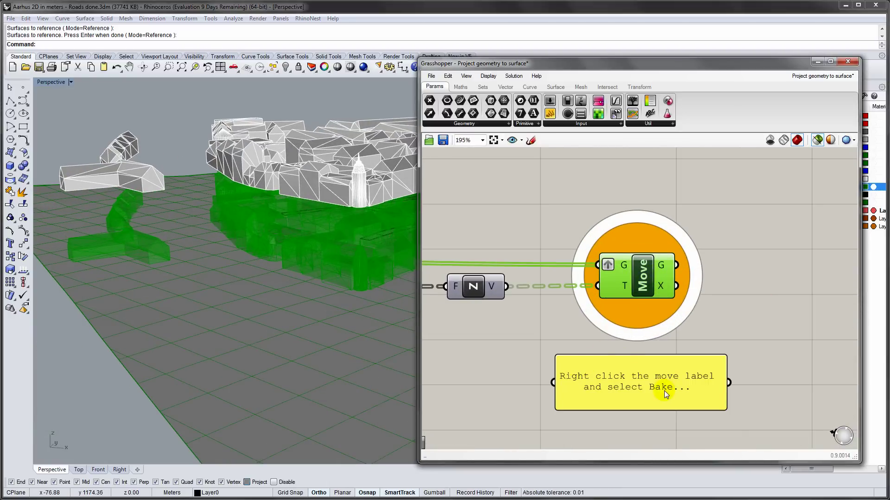
# Bake the Move component's projected buildings into Rhino, accepting the default attributes
pyautogui.rightClick(642, 283)
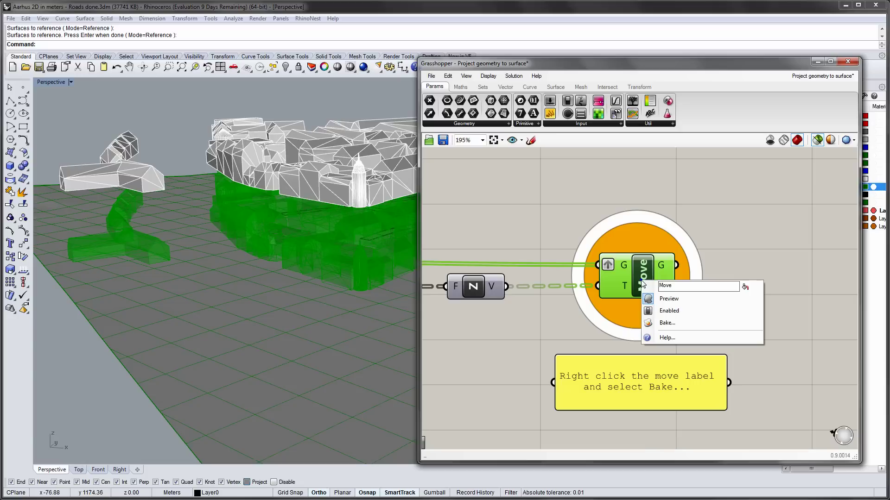
pyautogui.click(663, 324)
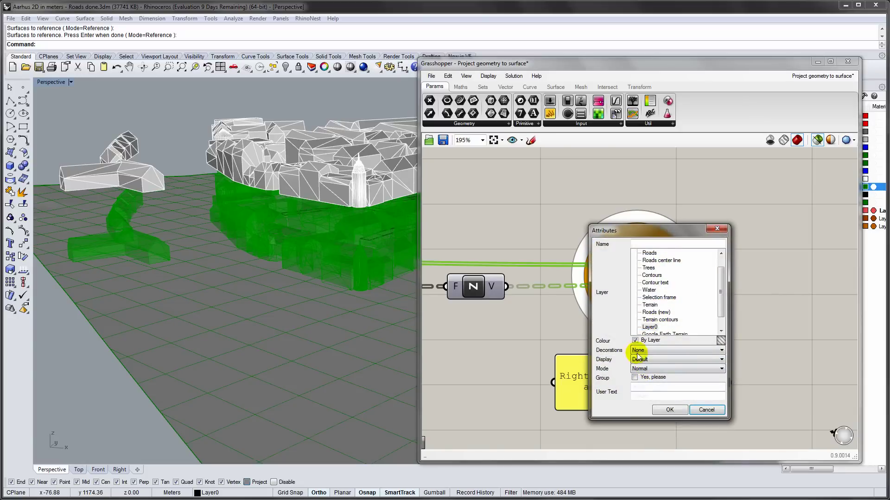
pyautogui.click(665, 410)
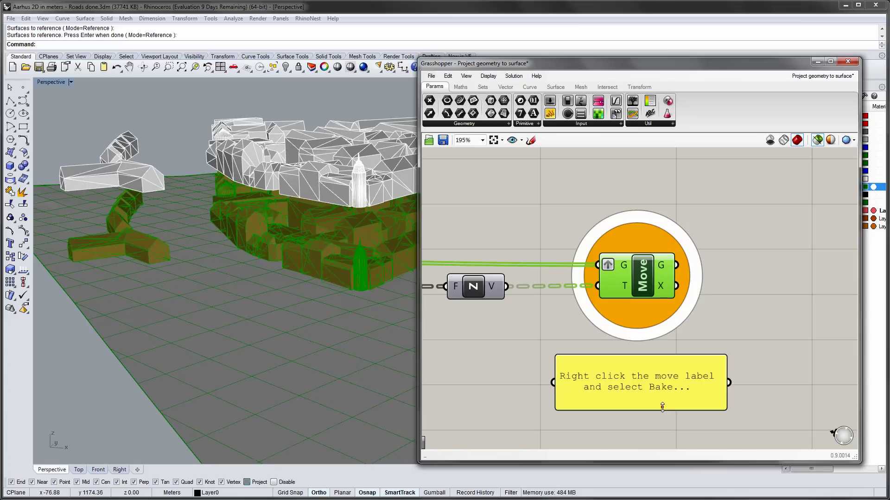
# Deselect the Move component and close the Grasshopper window
pyautogui.click(738, 275)
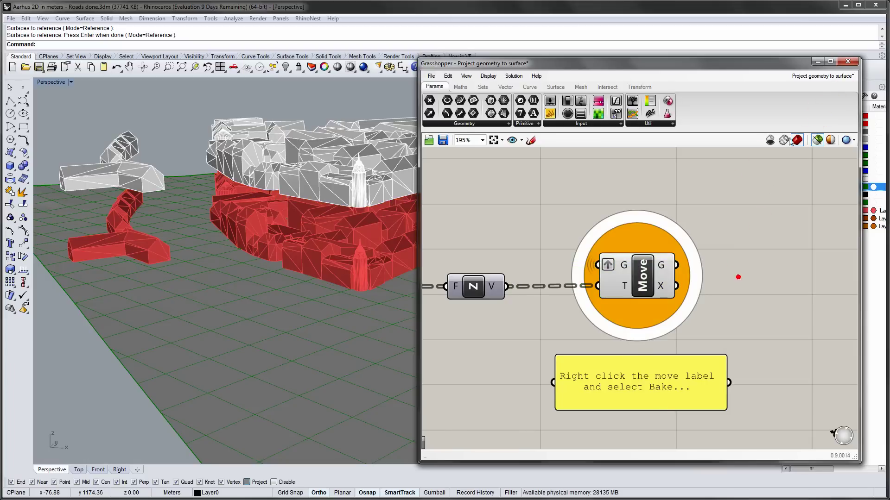
pyautogui.click(848, 61)
pyautogui.moveTo(424, 198); pyautogui.dragTo(509, 178, button='right')
# Select the white floating original buildings in Perspective and delete them
pyautogui.moveTo(216, 136); pyautogui.dragTo(216, 136)
pyautogui.press('Delete')
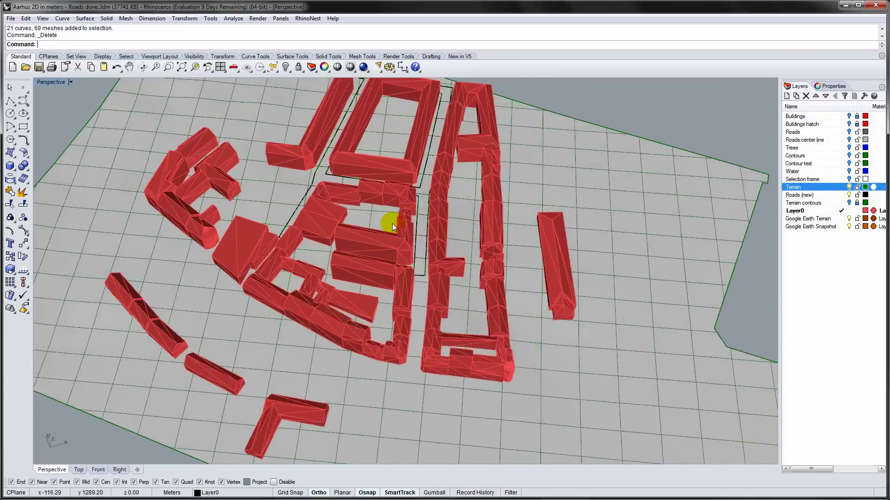